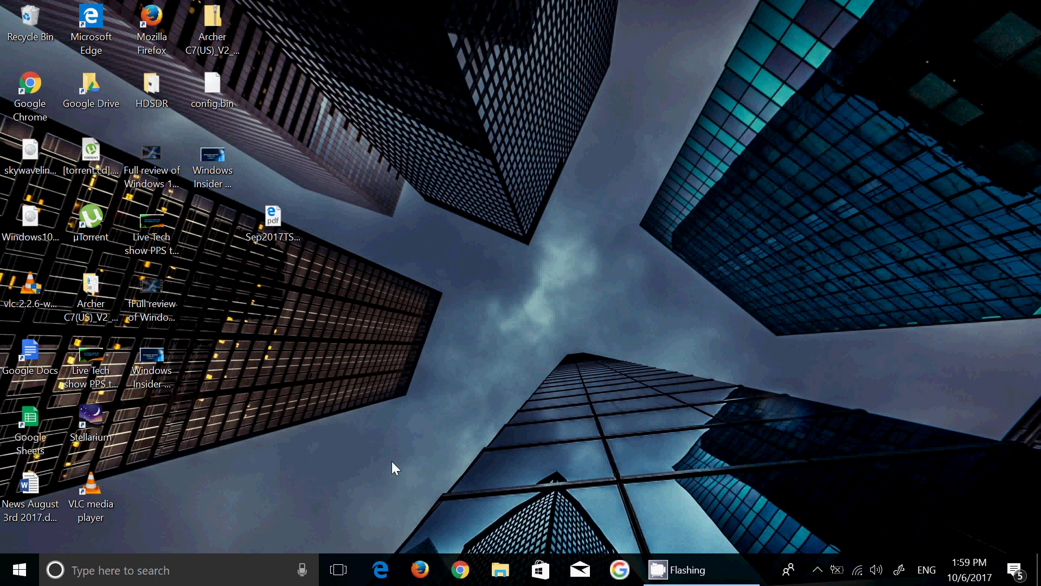
# Step: Launch Microsoft Edge from the taskbar
pyautogui.click(381, 570)
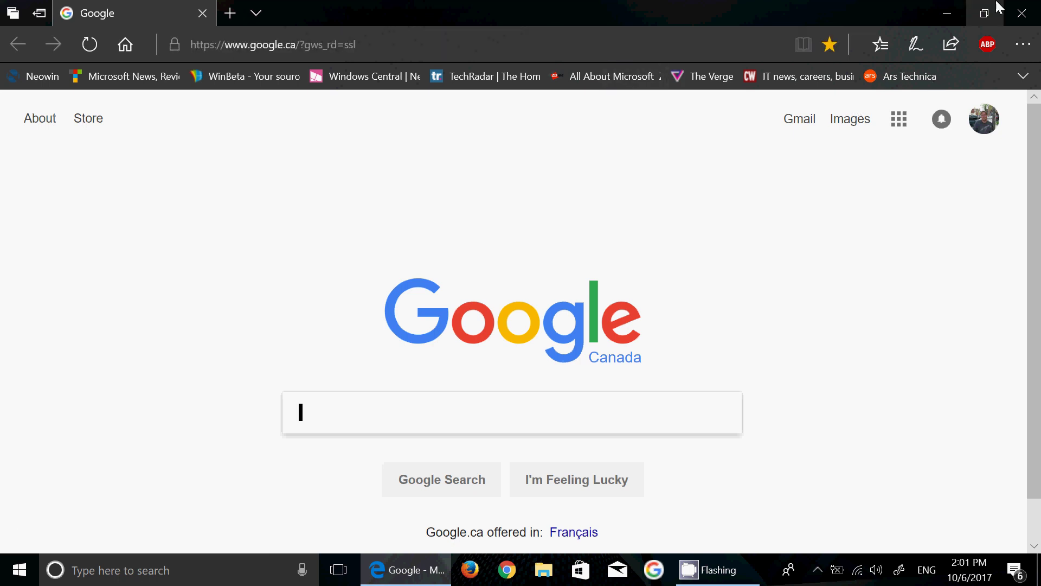
# Step: Close the Edge window showing the Google homepage, leaving the desktop
pyautogui.click(1022, 13)
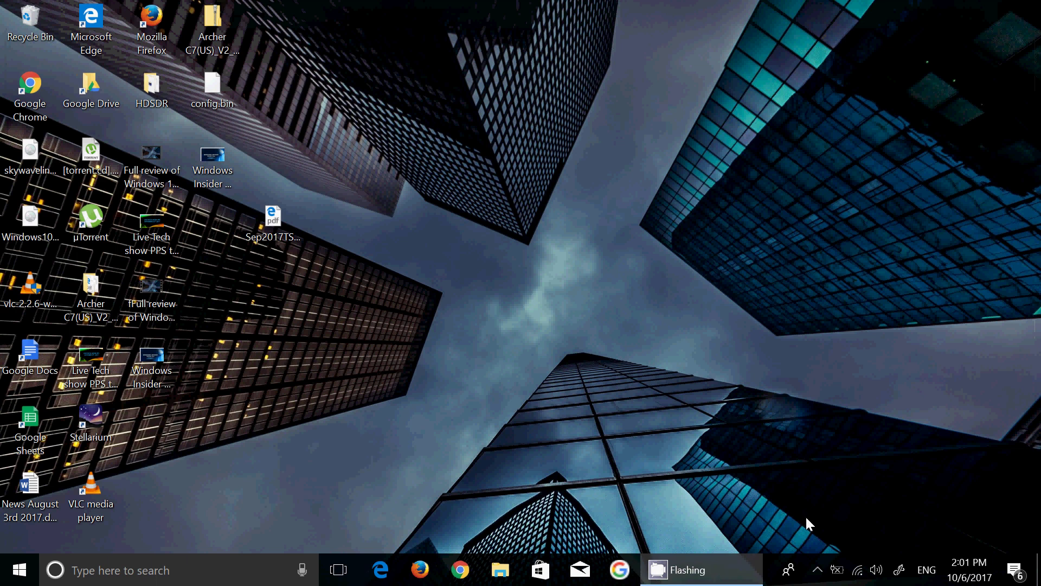
# Step: Launch Windows Defender Security Center from the hidden tray icons and view Device performance & health
pyautogui.click(818, 570)
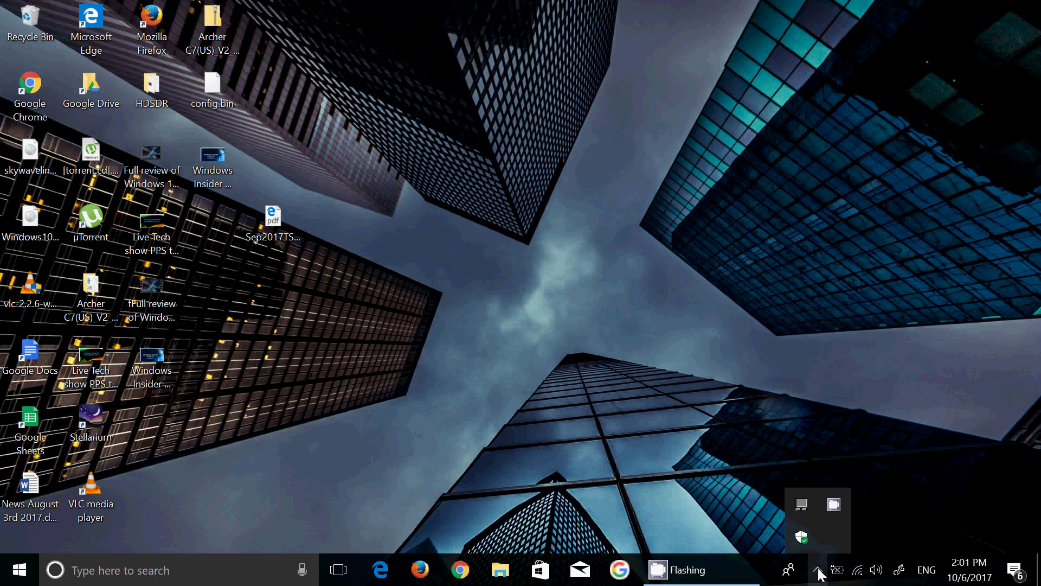
pyautogui.click(802, 538)
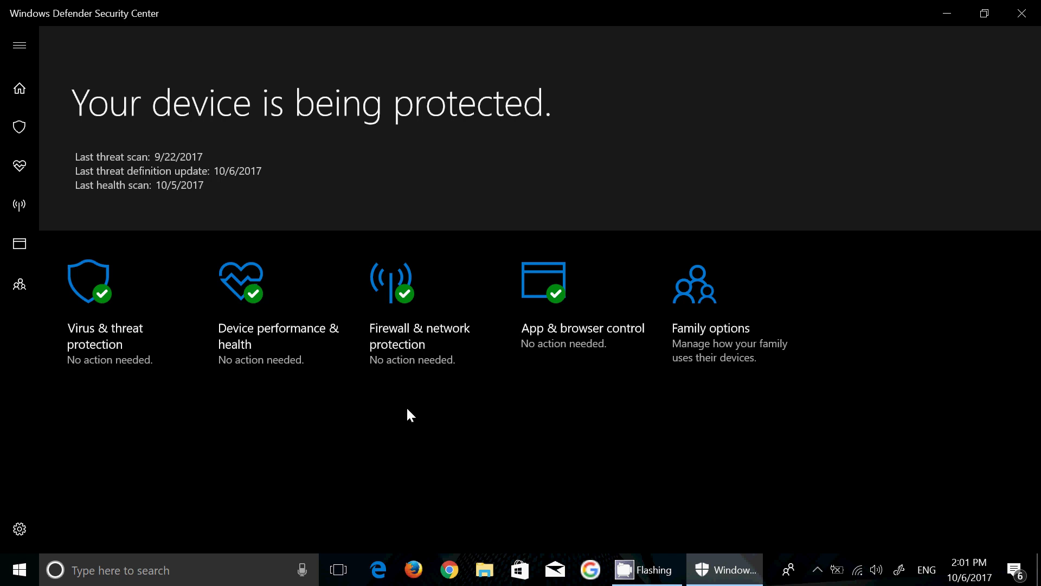
pyautogui.click(253, 308)
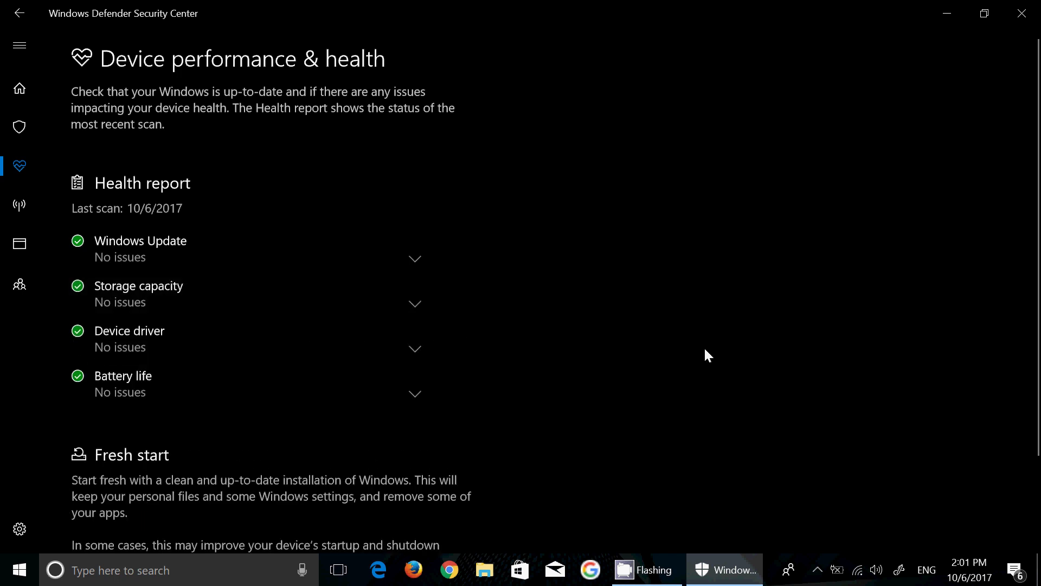
# Step: Expand and collapse the Windows Update health details, then return to the home overview
pyautogui.click(416, 260)
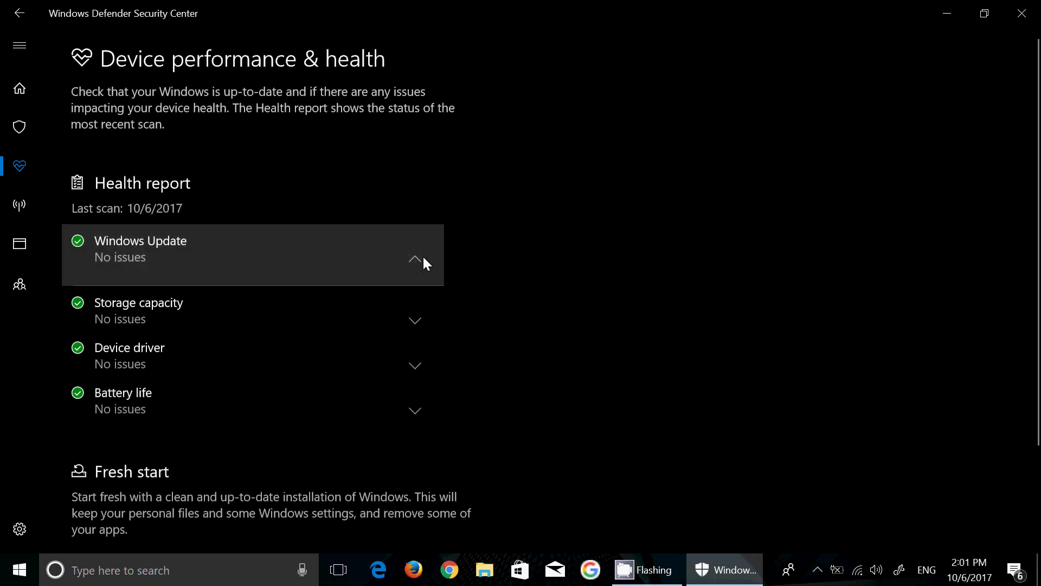
pyautogui.click(413, 258)
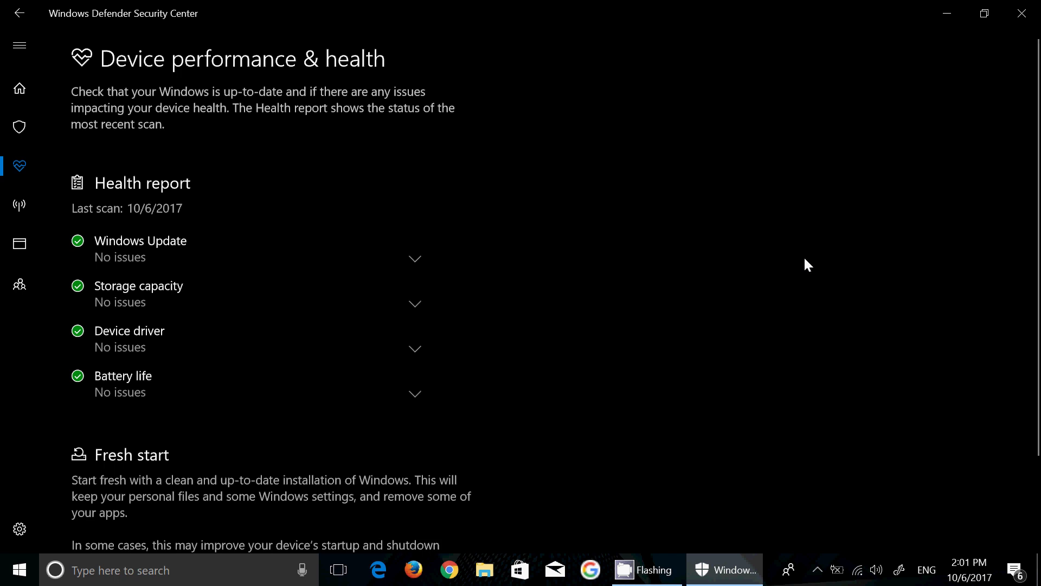
pyautogui.scroll(-3, 803, 259)
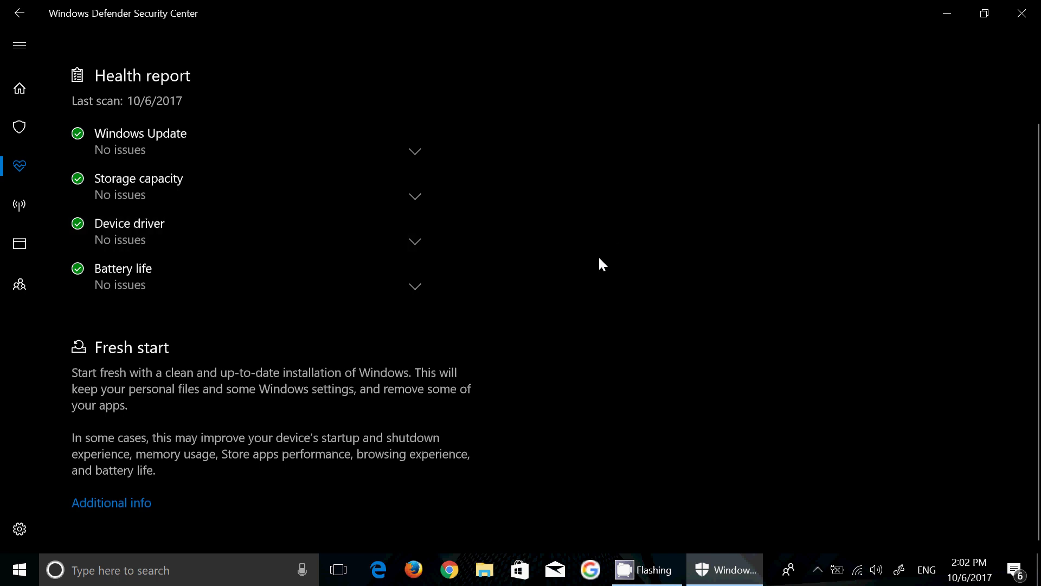
pyautogui.scroll(3, 599, 264)
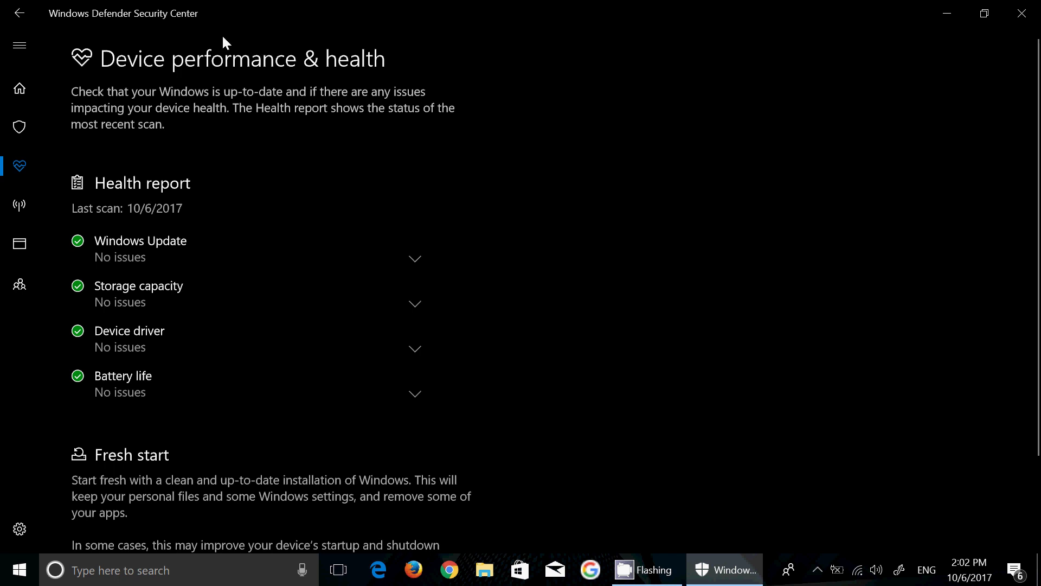
pyautogui.click(19, 16)
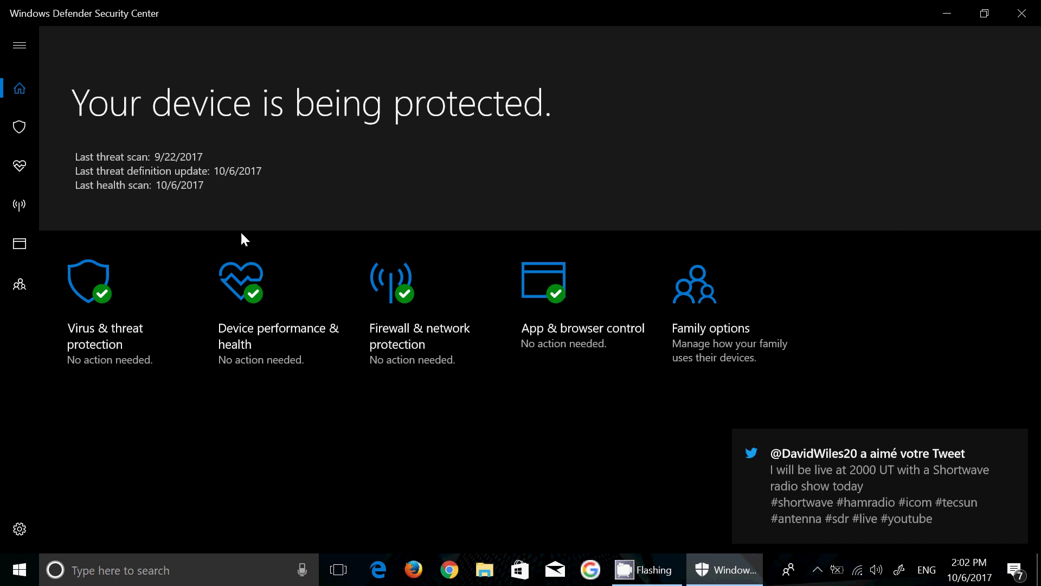
# Step: Visit the Virus & threat protection page, go back home, and reach its settings
pyautogui.click(100, 333)
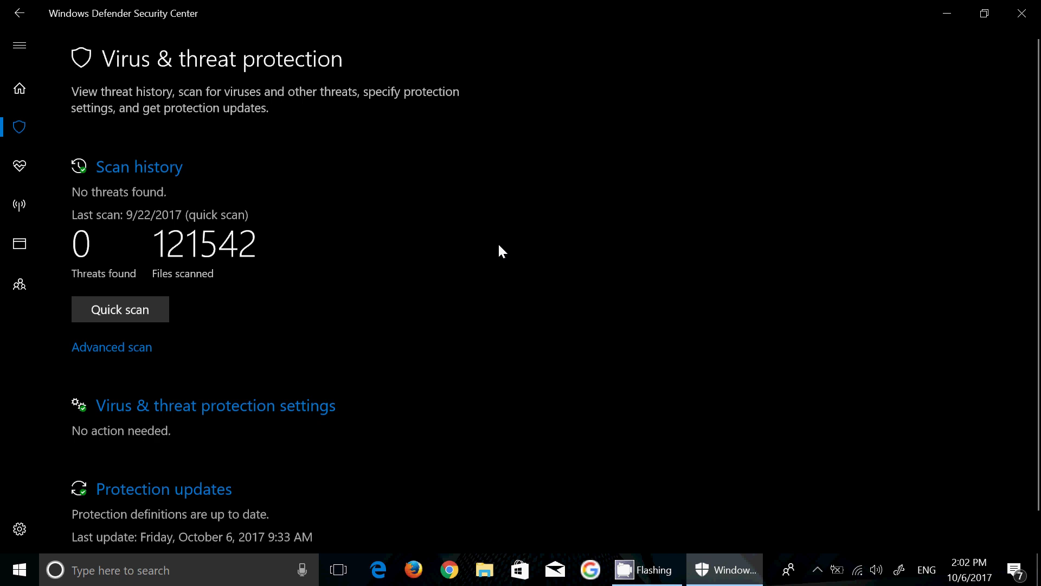
pyautogui.scroll(-1, 500, 251)
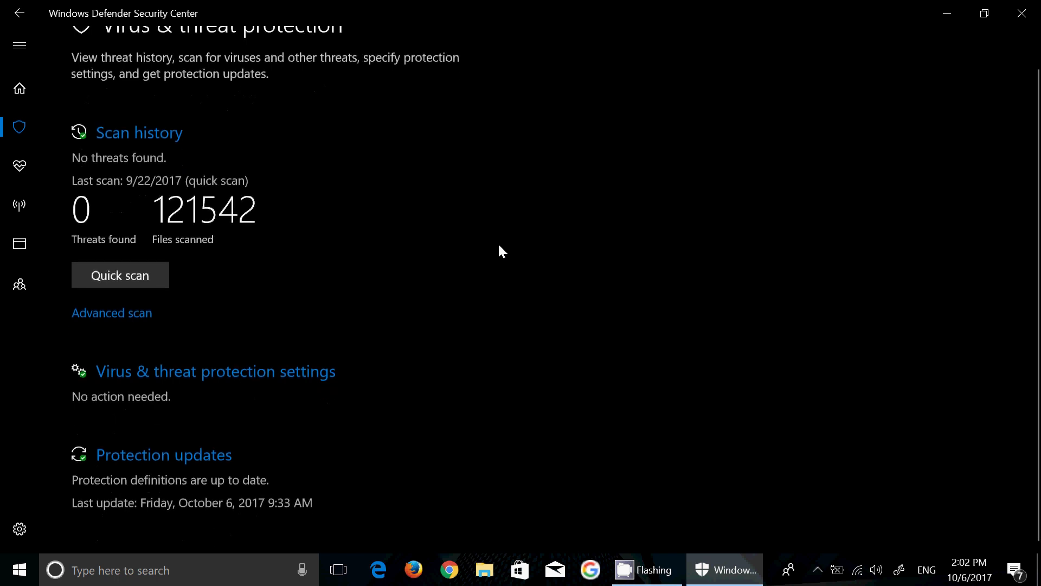
pyautogui.scroll(1, 500, 251)
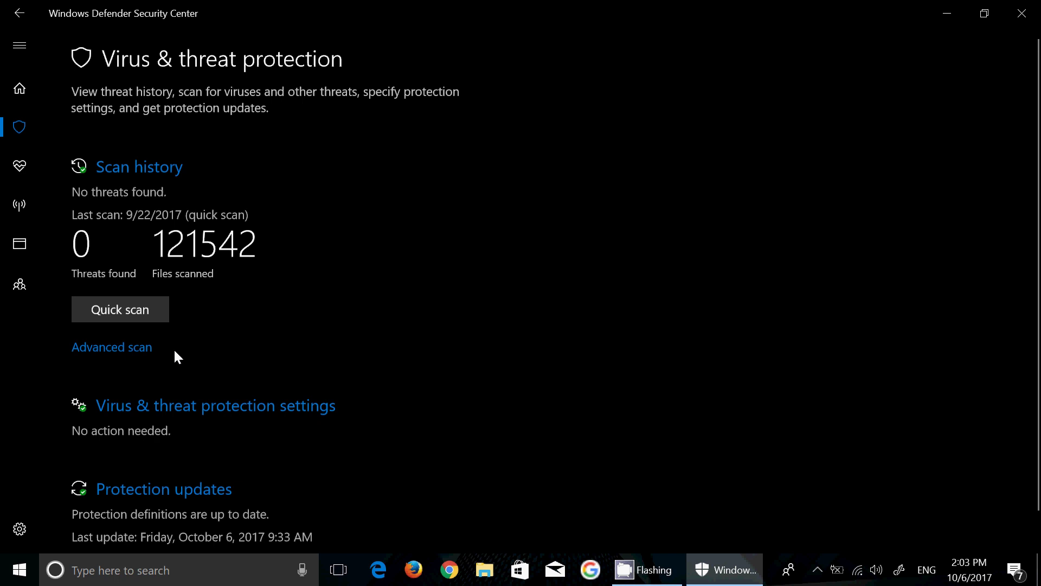
pyautogui.scroll(-1, 626, 452)
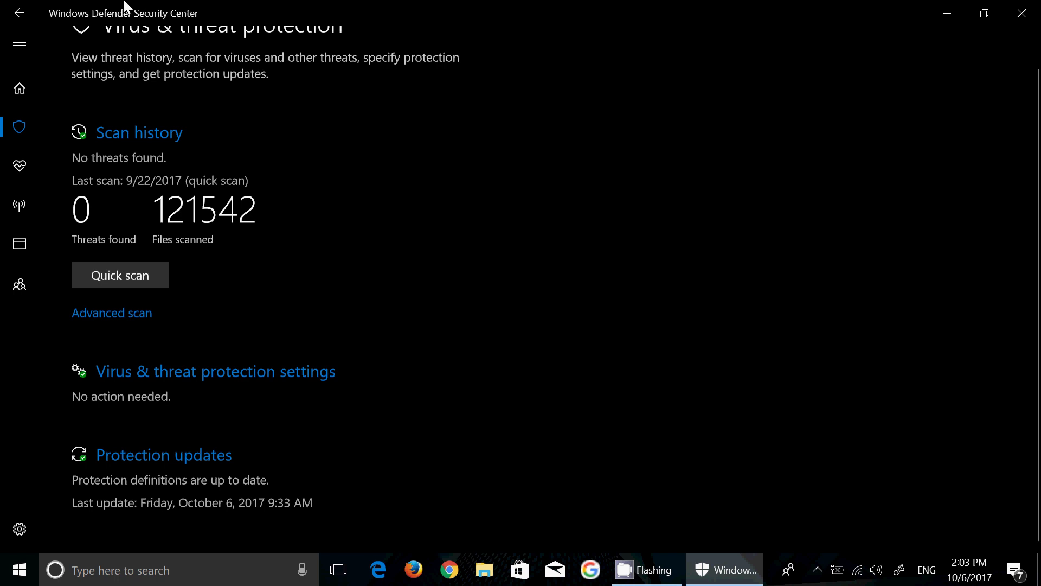
pyautogui.click(16, 14)
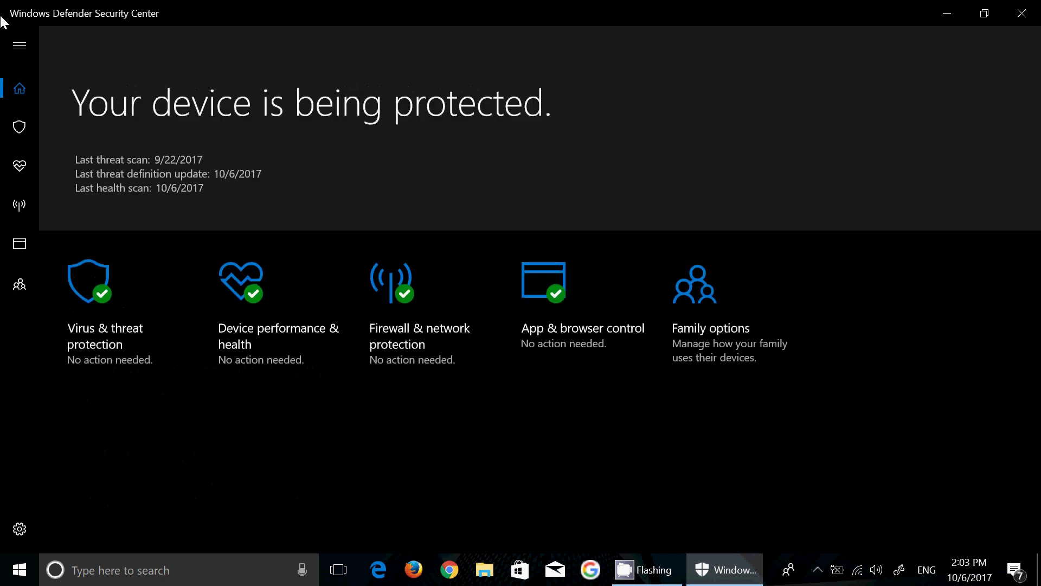
pyautogui.click(70, 315)
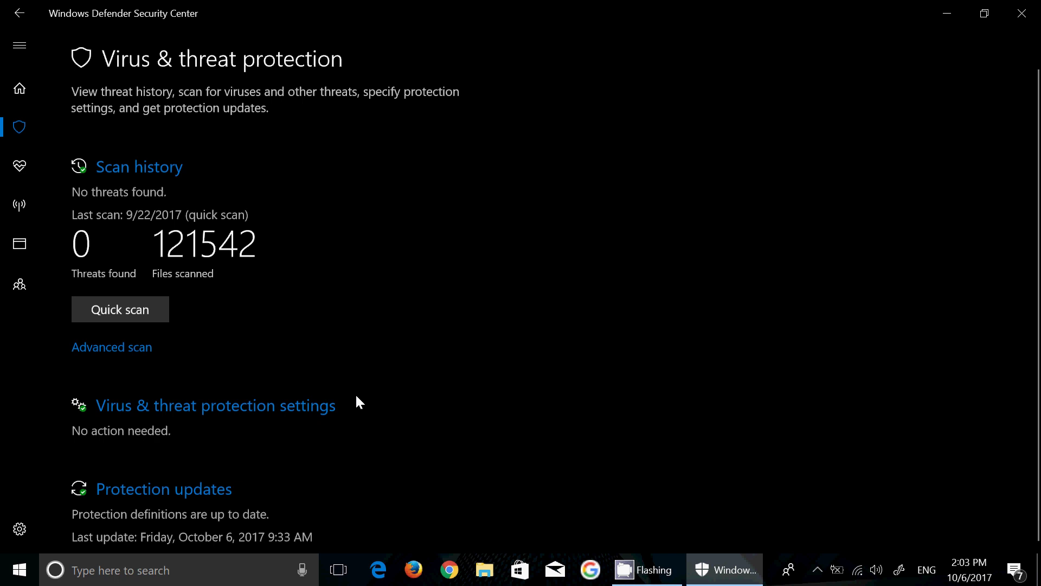
pyautogui.scroll(-1, 355, 400)
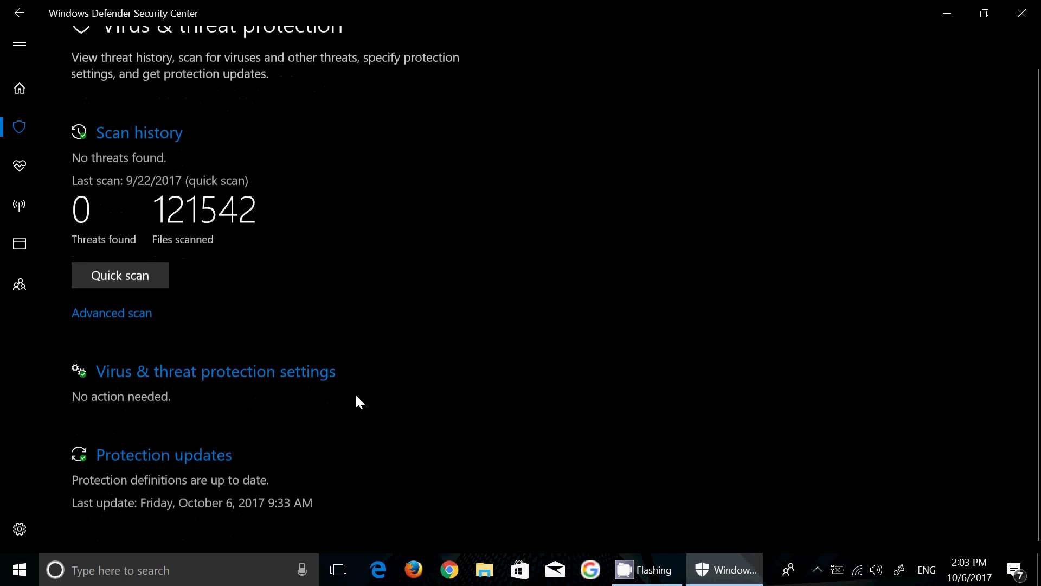
pyautogui.scroll(1, 361, 433)
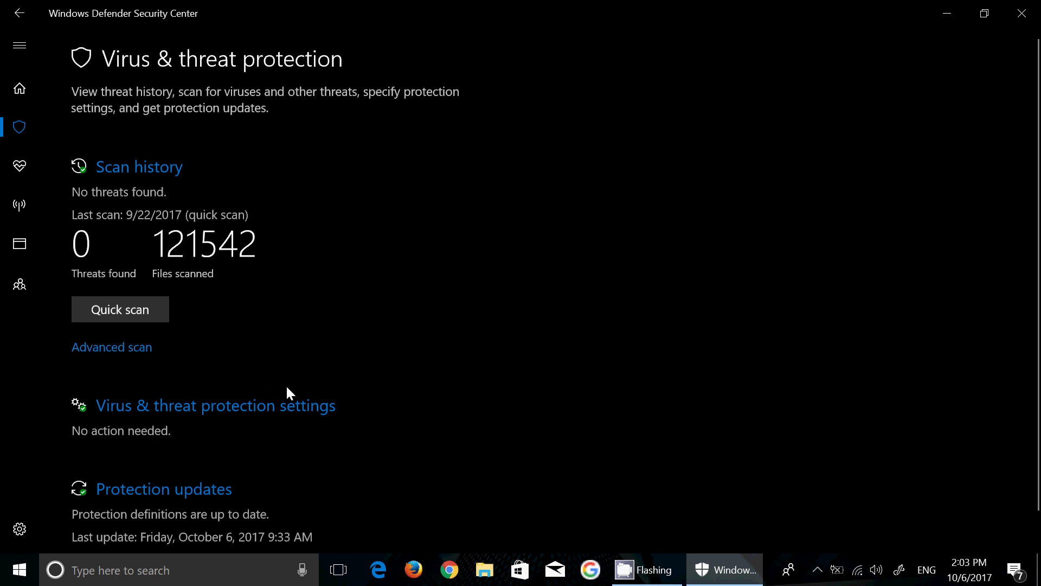
pyautogui.click(279, 405)
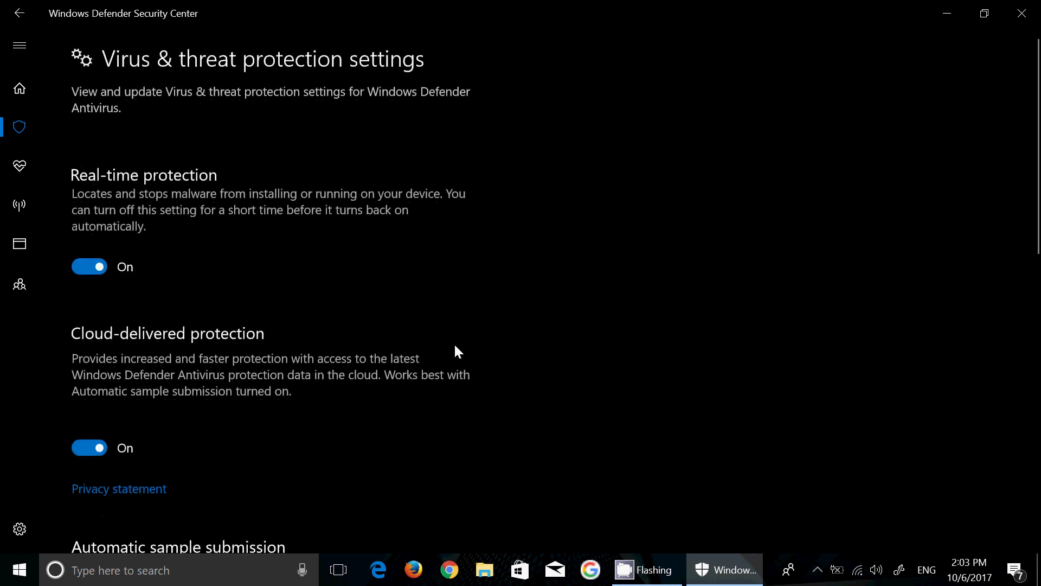
pyautogui.scroll(-5, 472, 350)
pyautogui.scroll(-3, 471, 349)
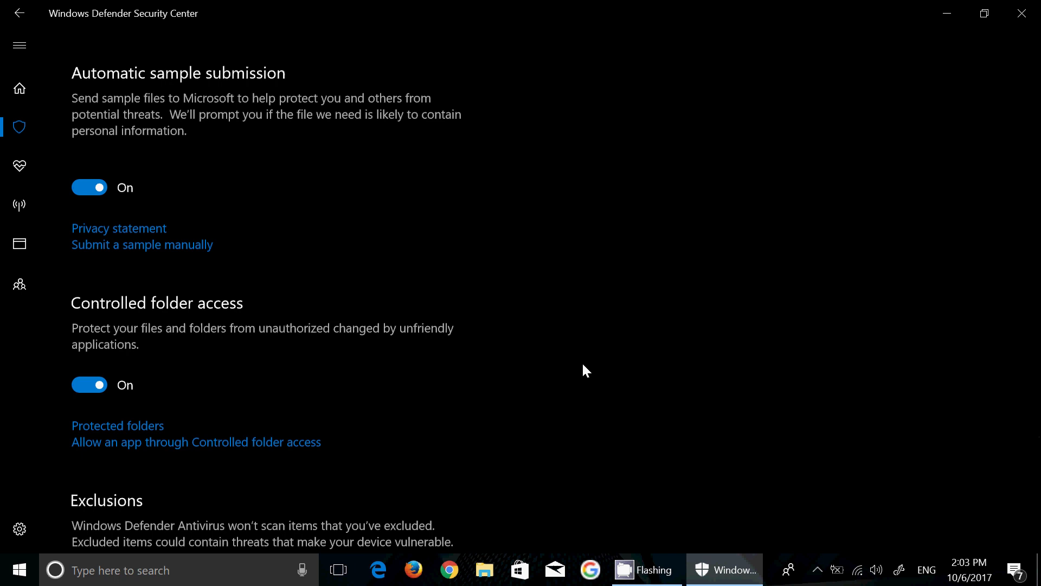
pyautogui.click(140, 425)
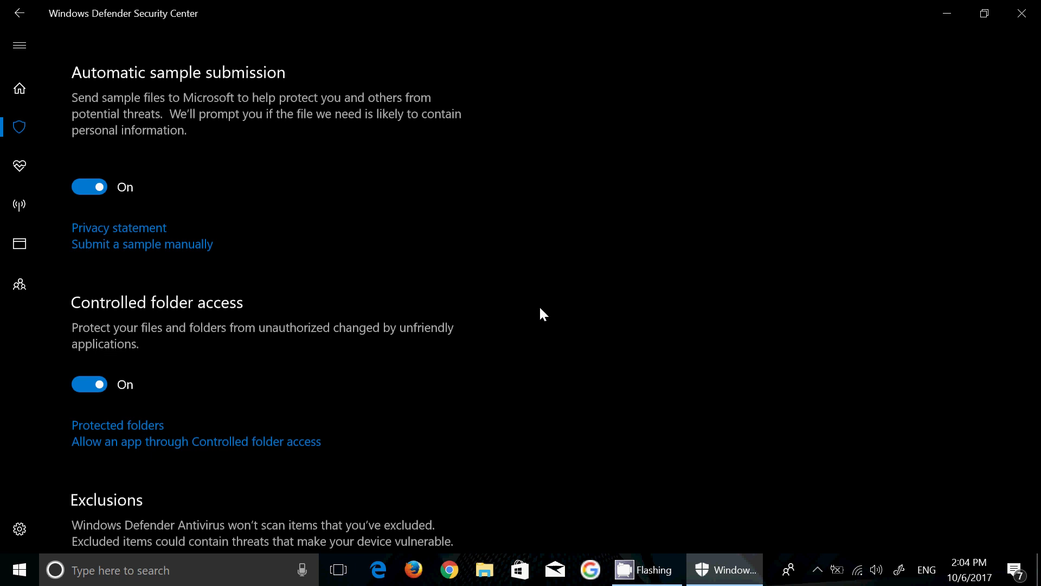
pyautogui.scroll(-2, 543, 315)
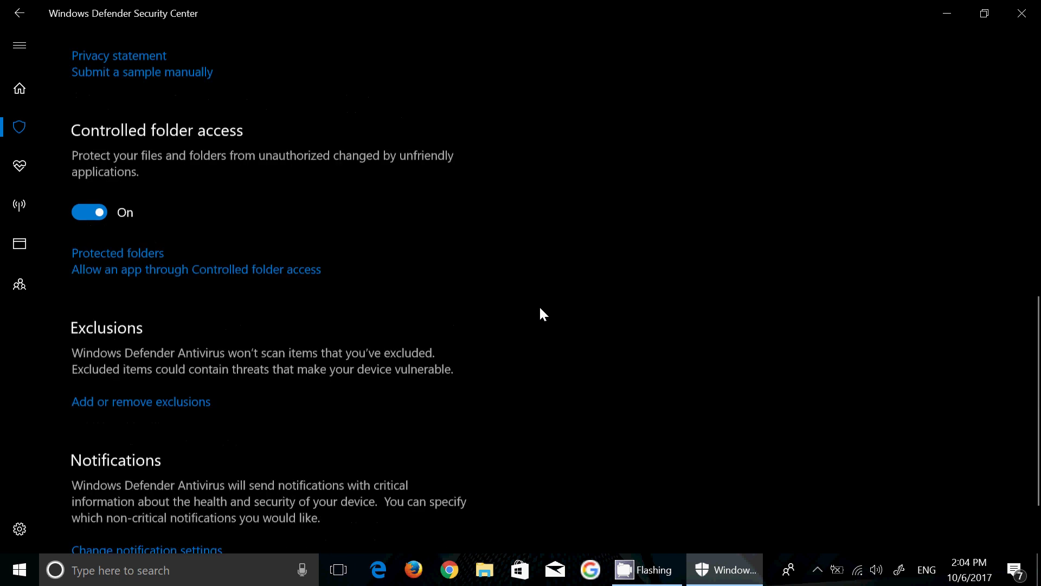
pyautogui.scroll(-1, 542, 314)
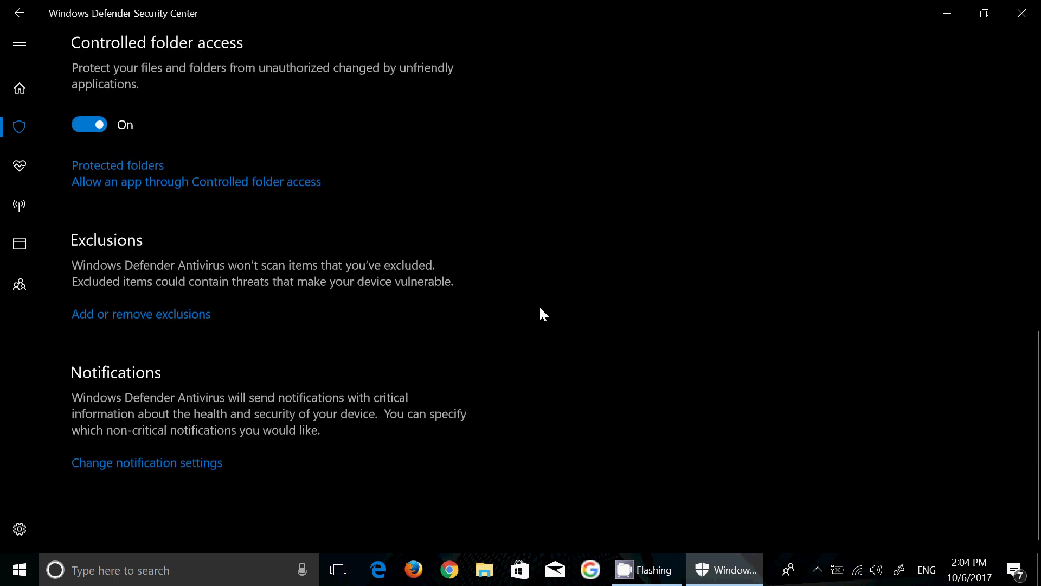
pyautogui.scroll(5, 542, 314)
pyautogui.scroll(1, 543, 314)
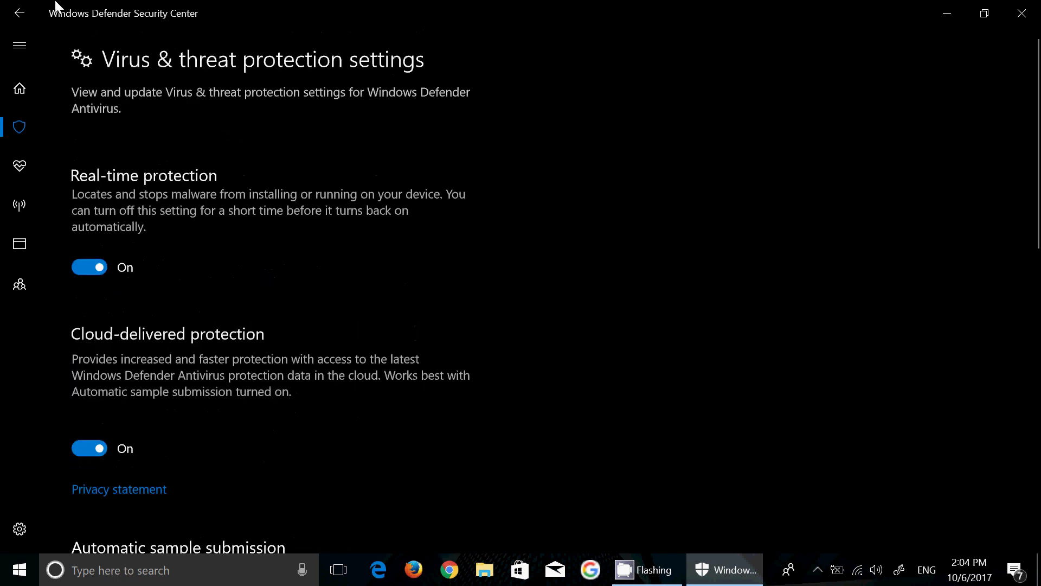
# Step: Back to home, review SmartScreen under App & browser control, then return to Virus & threat protection
pyautogui.click(19, 13)
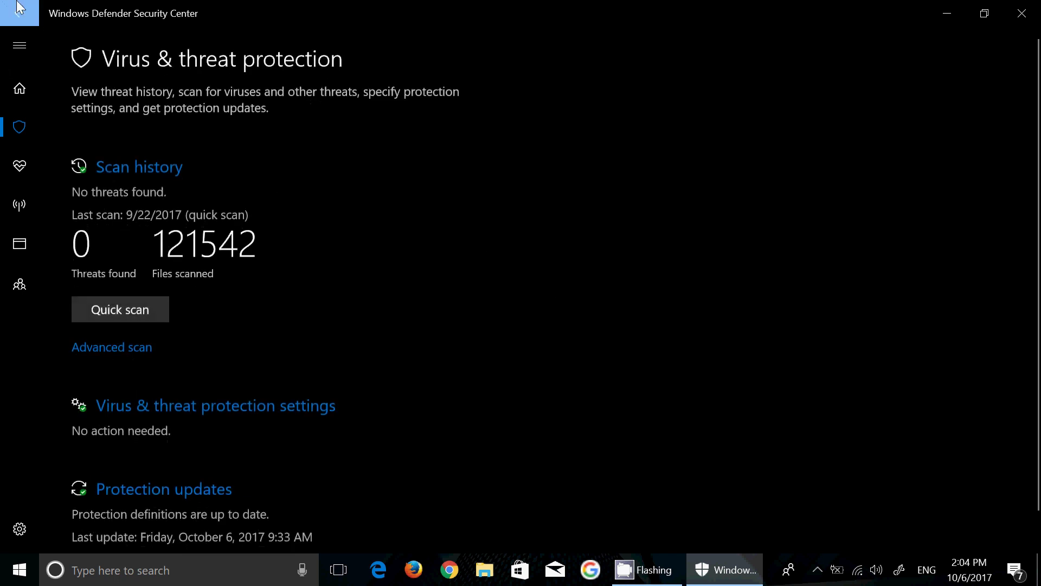
pyautogui.click(11, 14)
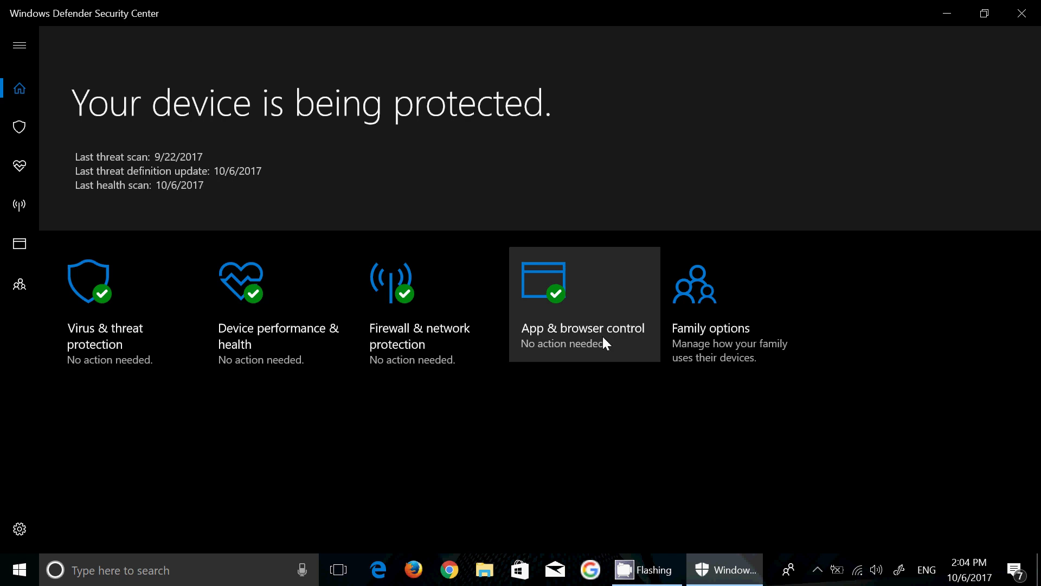
pyautogui.click(579, 342)
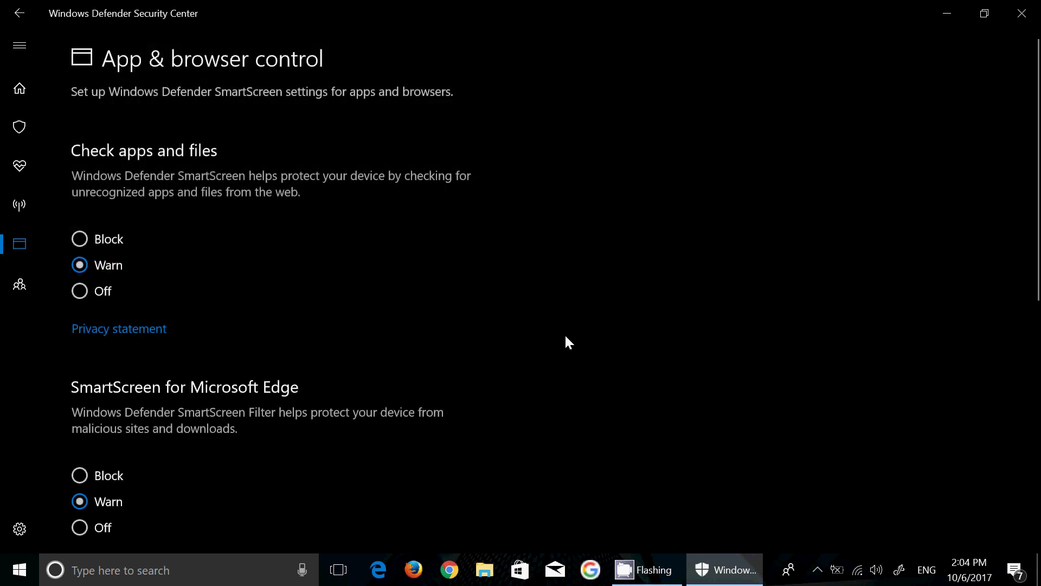
pyautogui.scroll(-5, 468, 318)
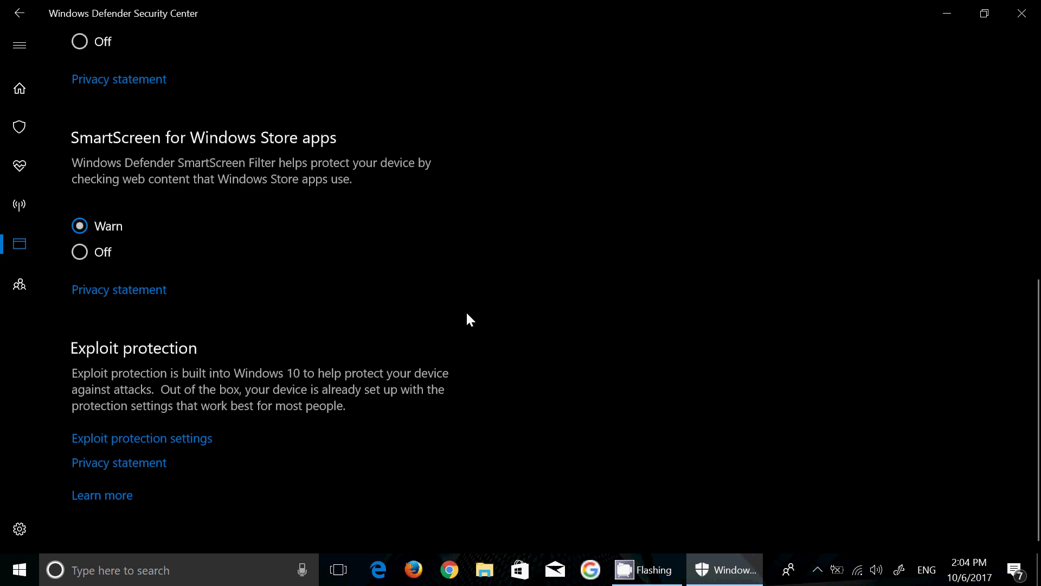
pyautogui.scroll(3, 467, 318)
pyautogui.scroll(3, 466, 310)
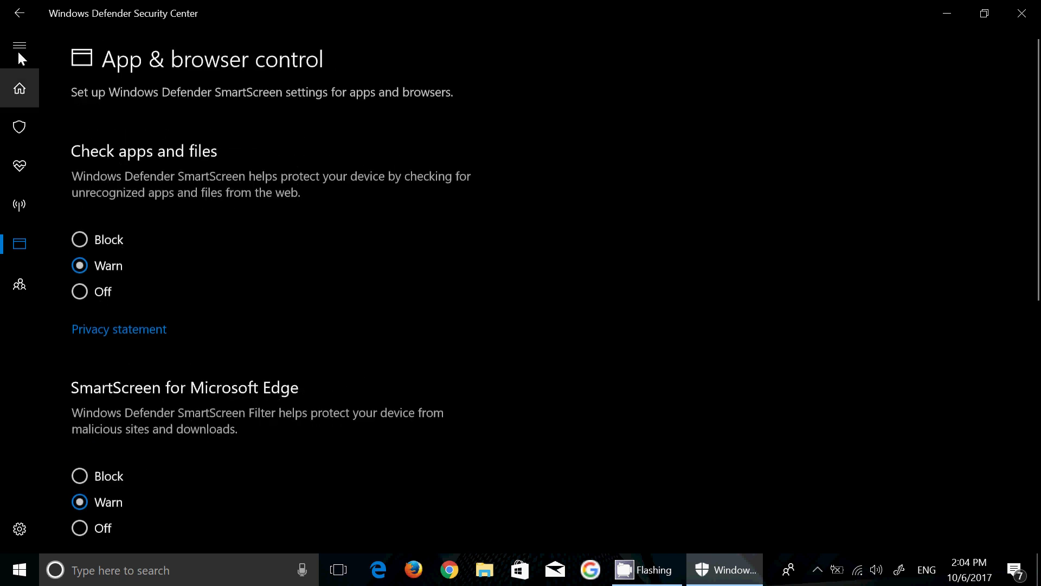
pyautogui.click(17, 13)
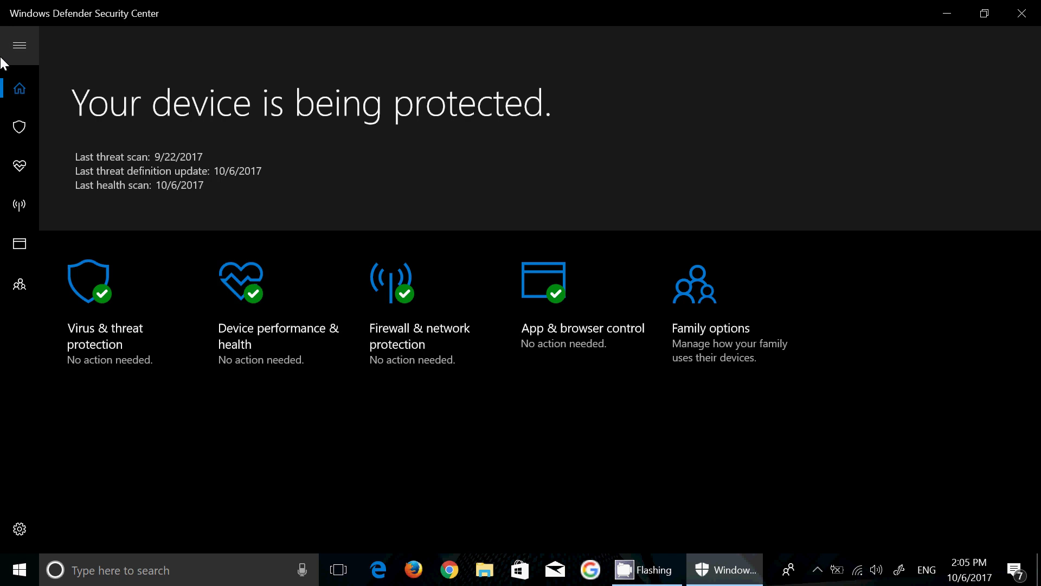
pyautogui.click(90, 331)
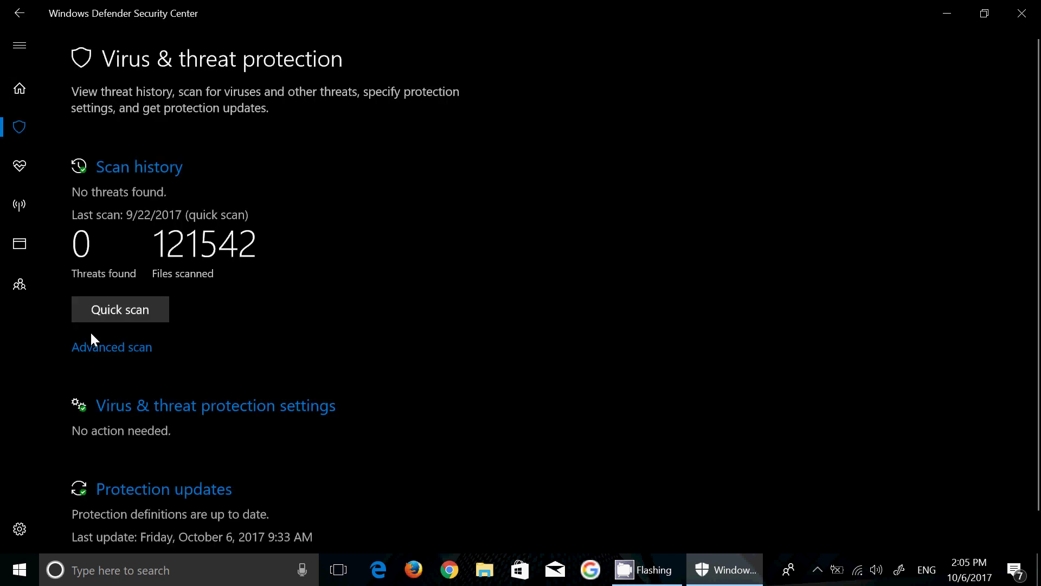
pyautogui.scroll(-1, 247, 364)
# Step: Review the Virus & threat protection settings, then close Windows Defender Security Center
pyautogui.click(195, 369)
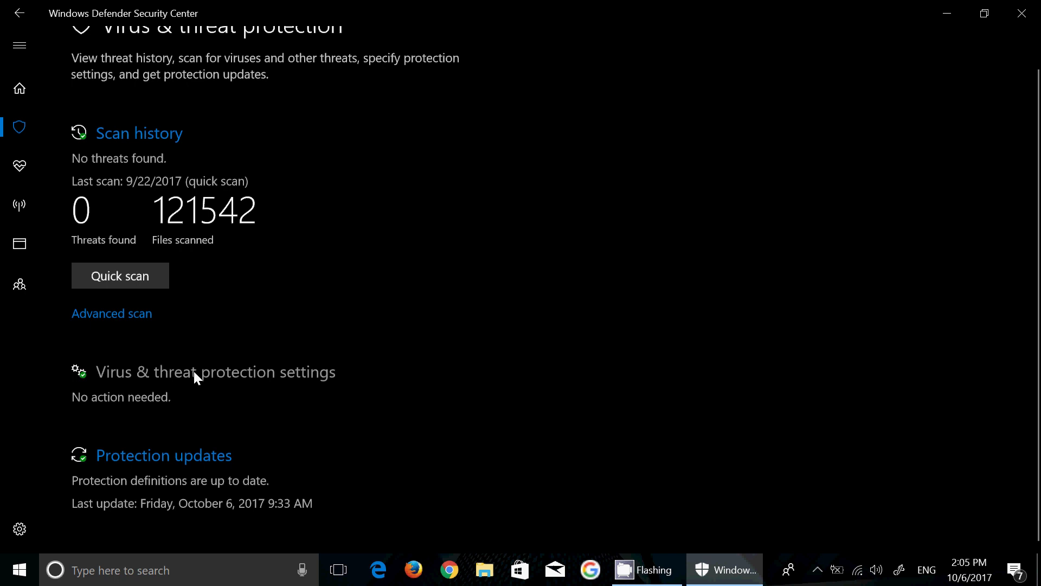
pyautogui.scroll(-2, 202, 368)
pyautogui.scroll(-4, 203, 367)
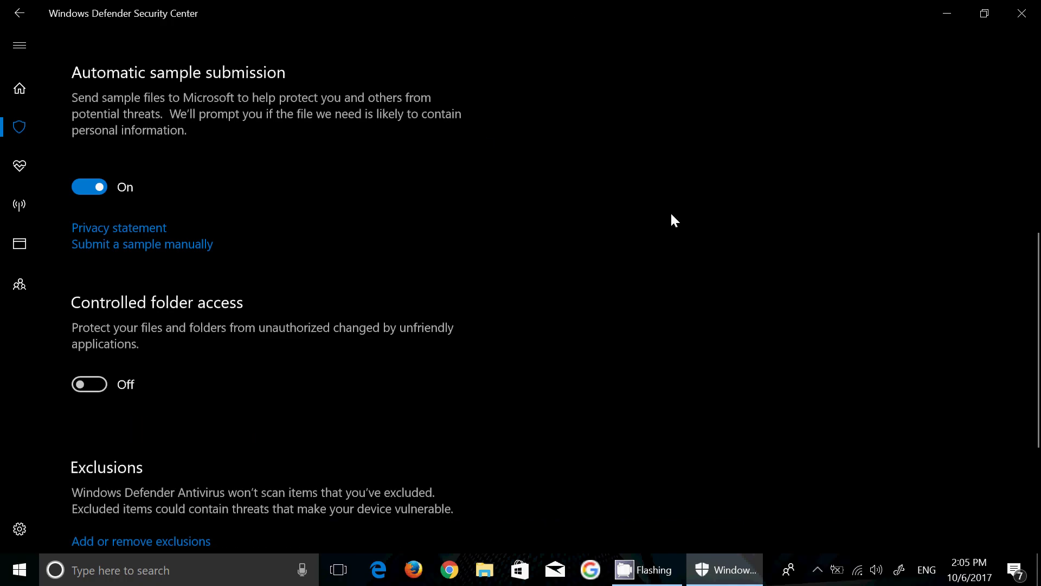
pyautogui.click(1022, 13)
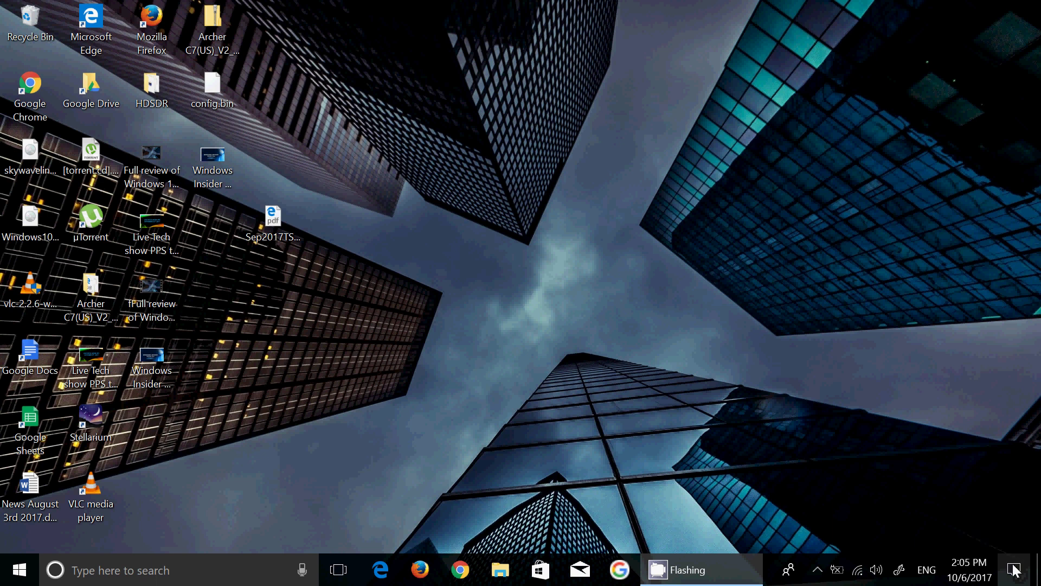
pyautogui.click(1014, 570)
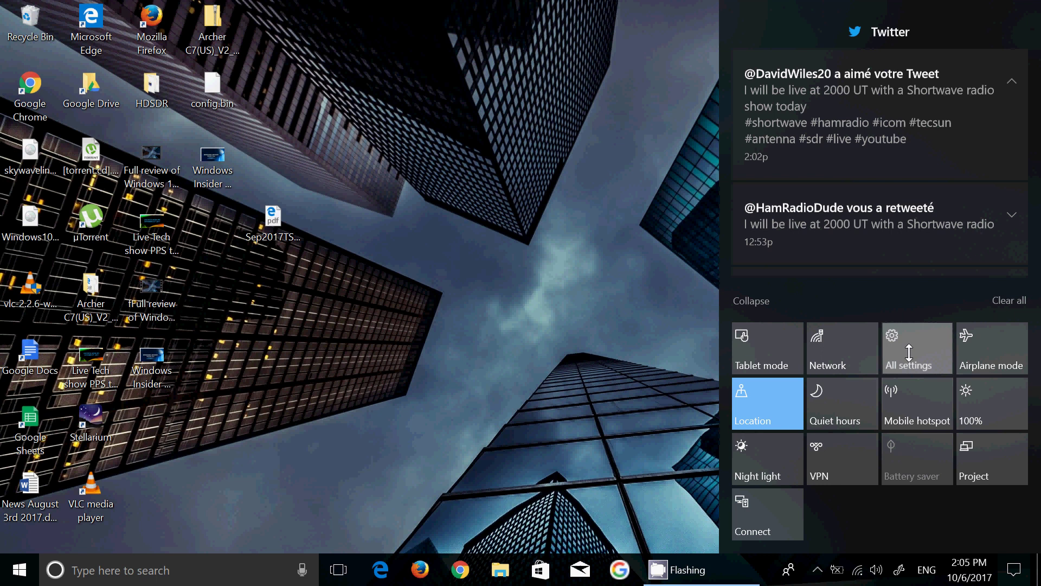
pyautogui.click(908, 349)
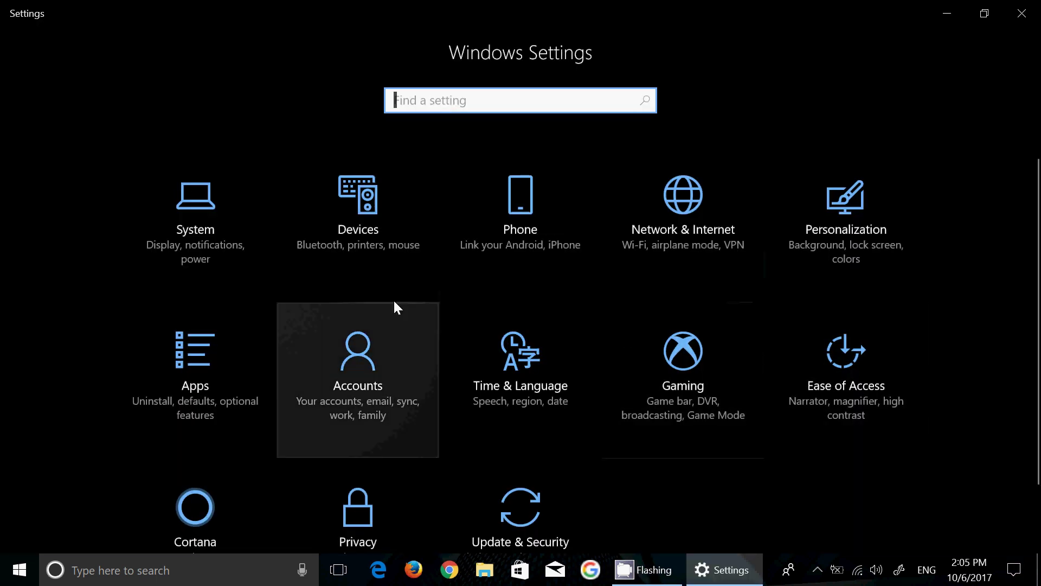
pyautogui.scroll(-2, 393, 341)
pyautogui.click(360, 499)
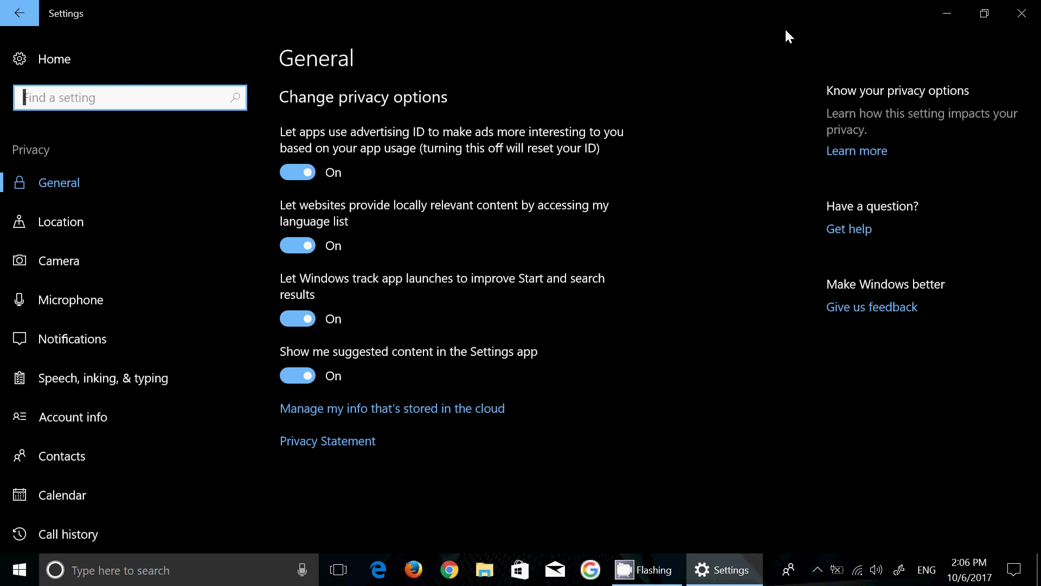
pyautogui.click(1022, 13)
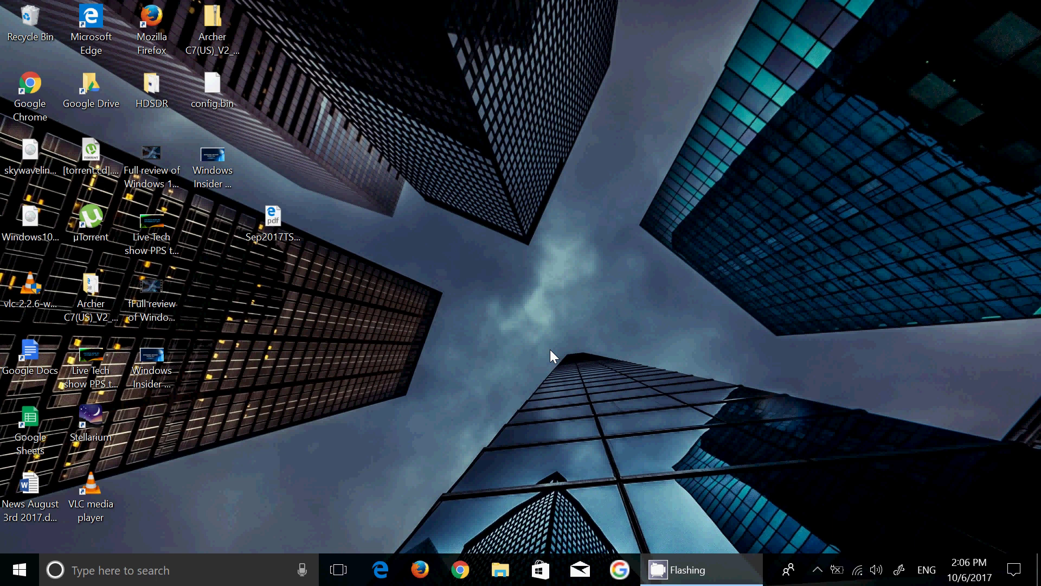
pyautogui.click(1015, 570)
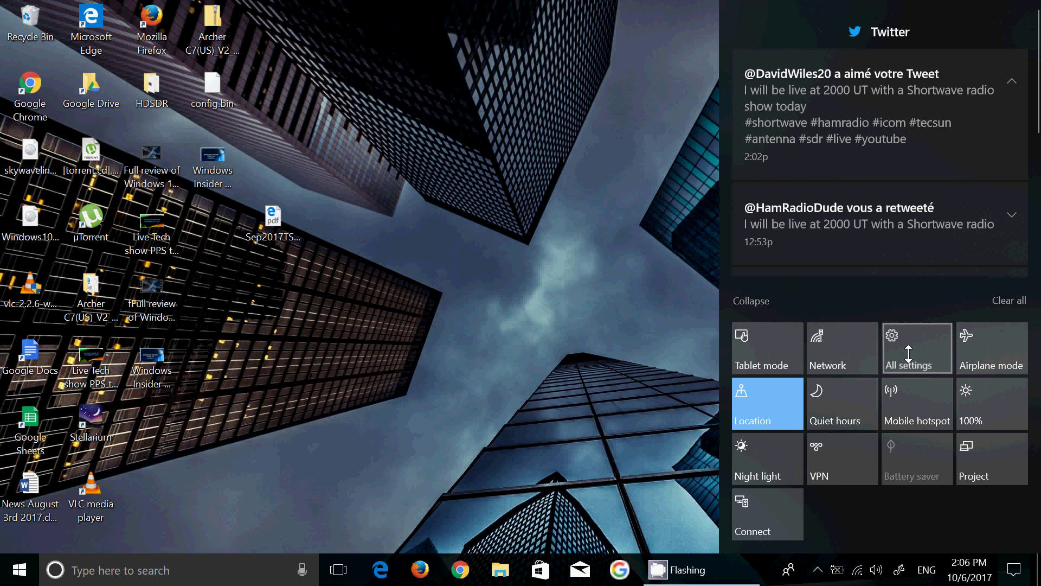
pyautogui.click(909, 352)
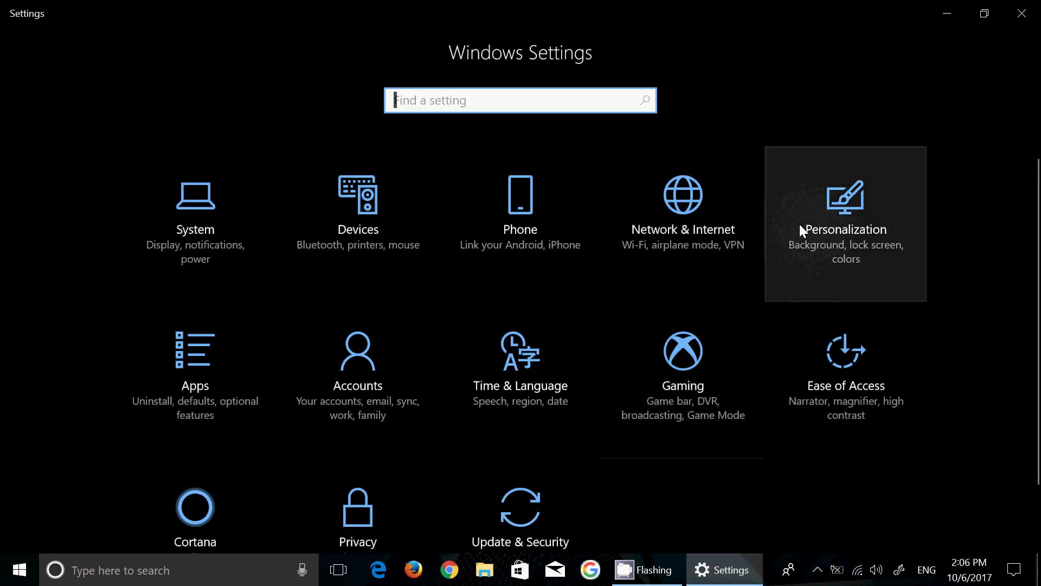
pyautogui.click(194, 360)
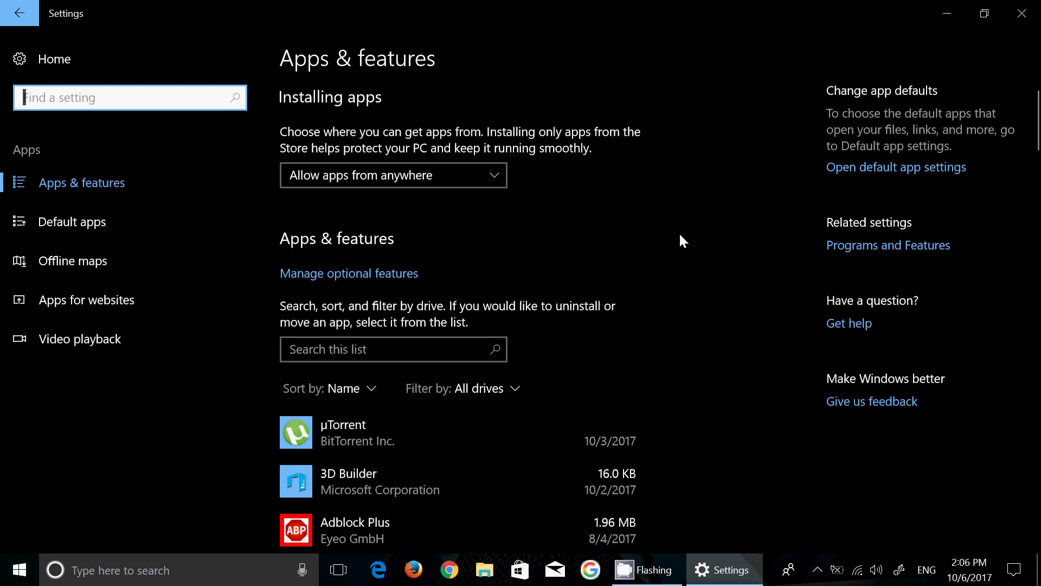
pyautogui.scroll(-5, 700, 269)
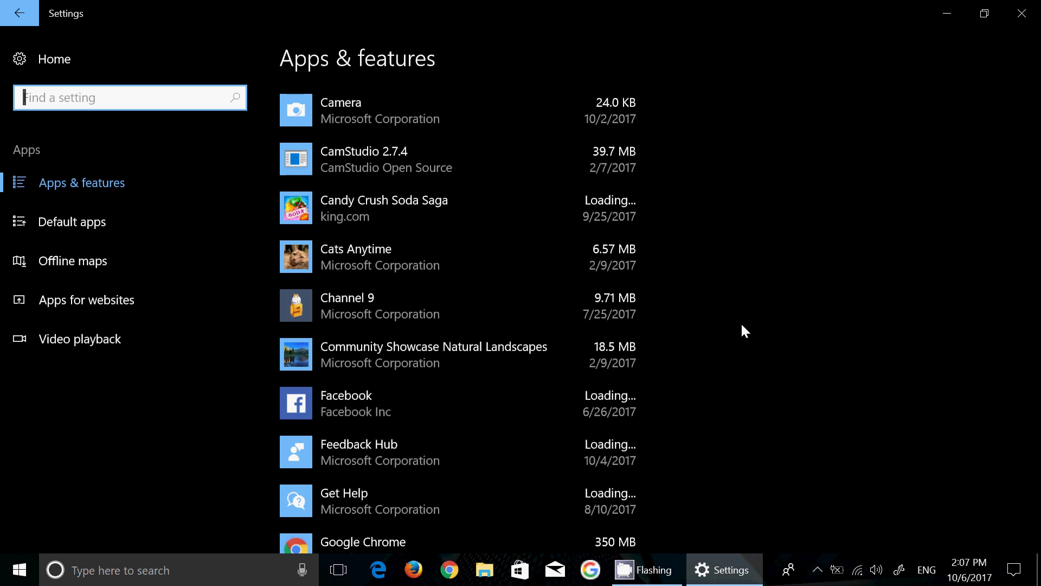
pyautogui.scroll(-3, 742, 331)
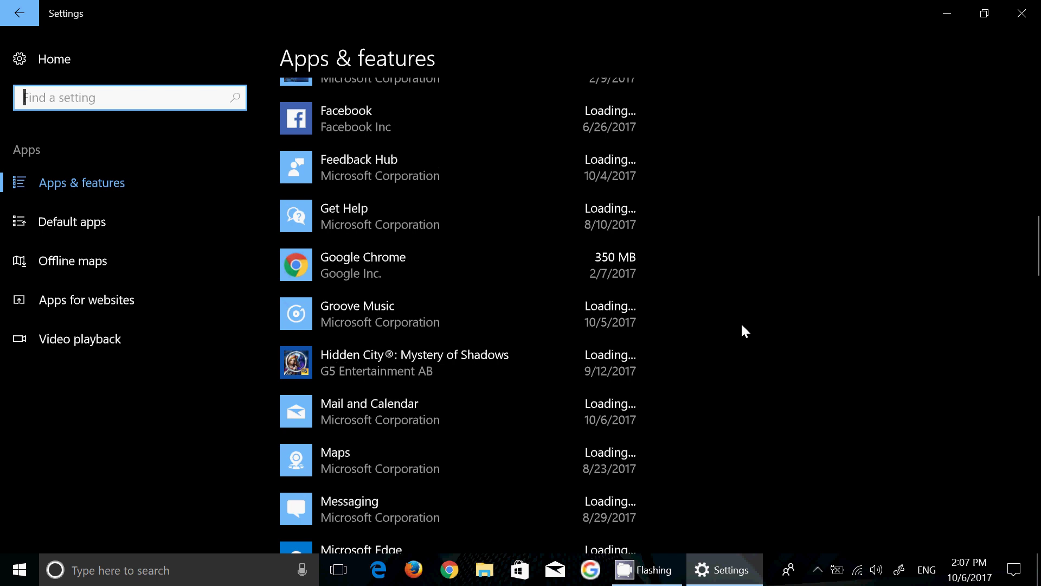
pyautogui.scroll(-3, 757, 371)
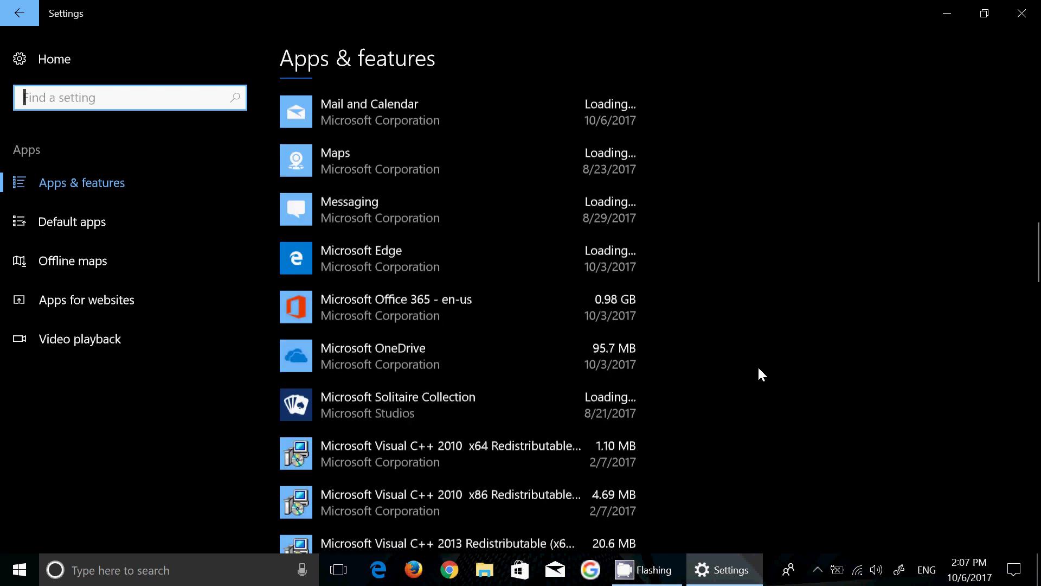
pyautogui.scroll(1, 758, 373)
pyautogui.scroll(10, 759, 368)
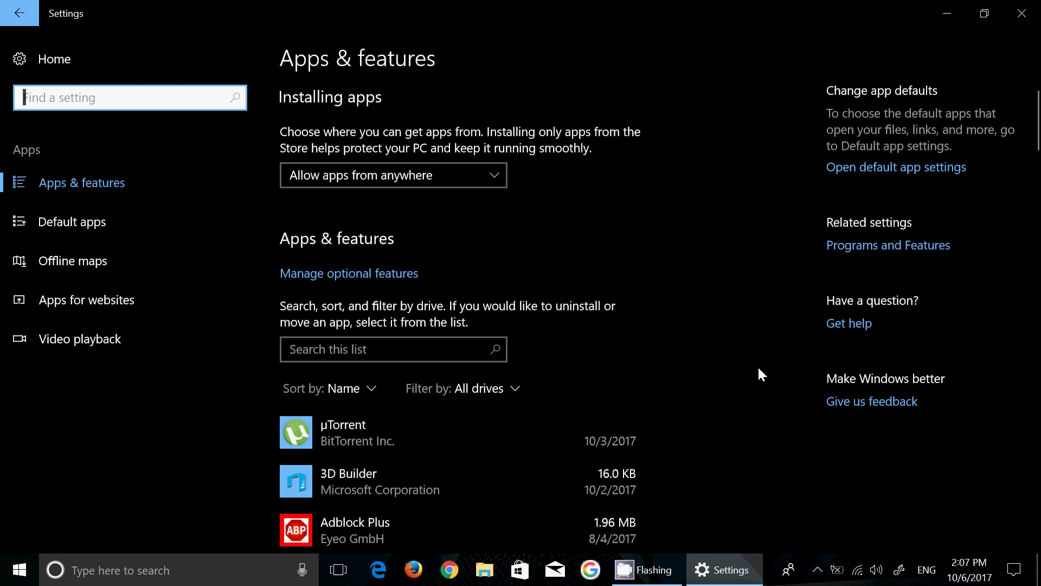
pyautogui.click(1022, 13)
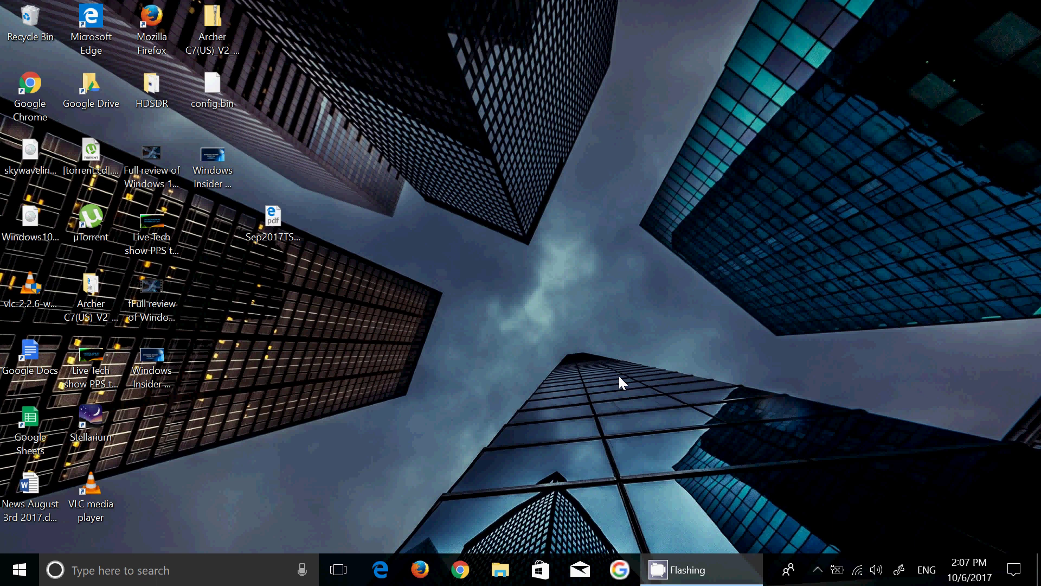
# Step: Reach Privacy > General in Windows Settings via Action Center's All settings
pyautogui.click(1013, 569)
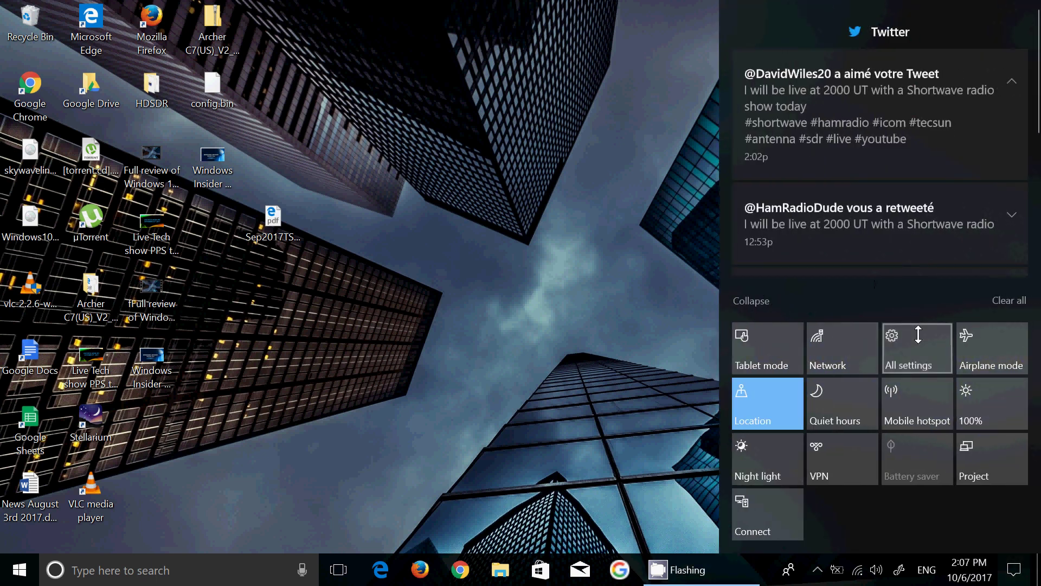
pyautogui.click(917, 340)
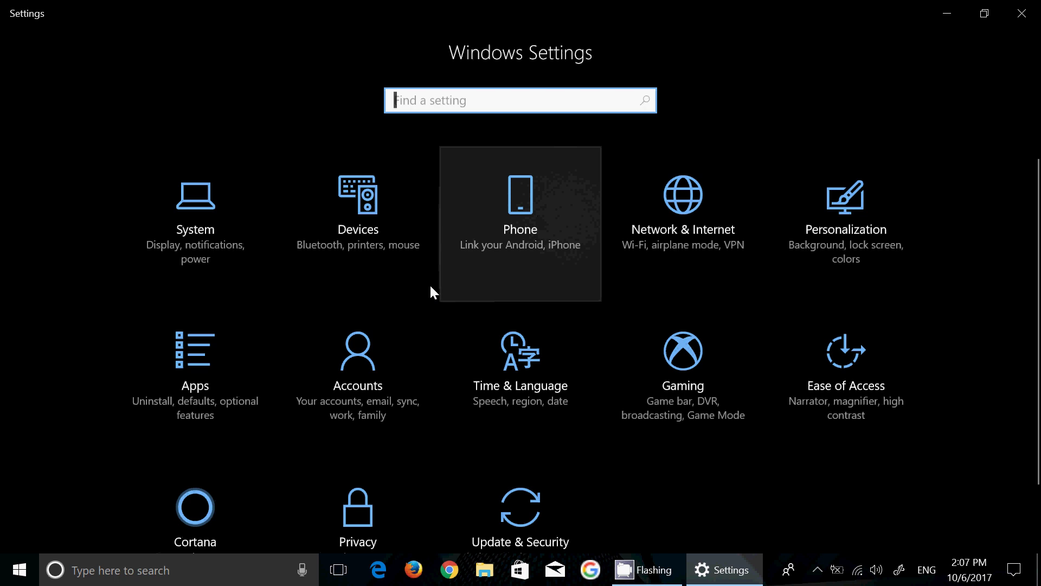
pyautogui.scroll(-2, 424, 340)
pyautogui.click(349, 476)
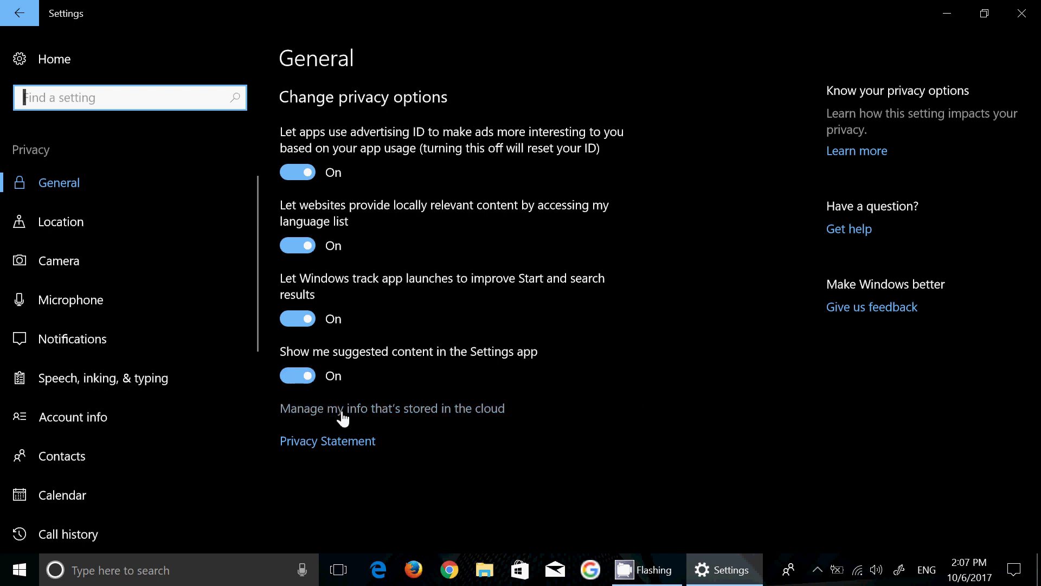
pyautogui.click(437, 417)
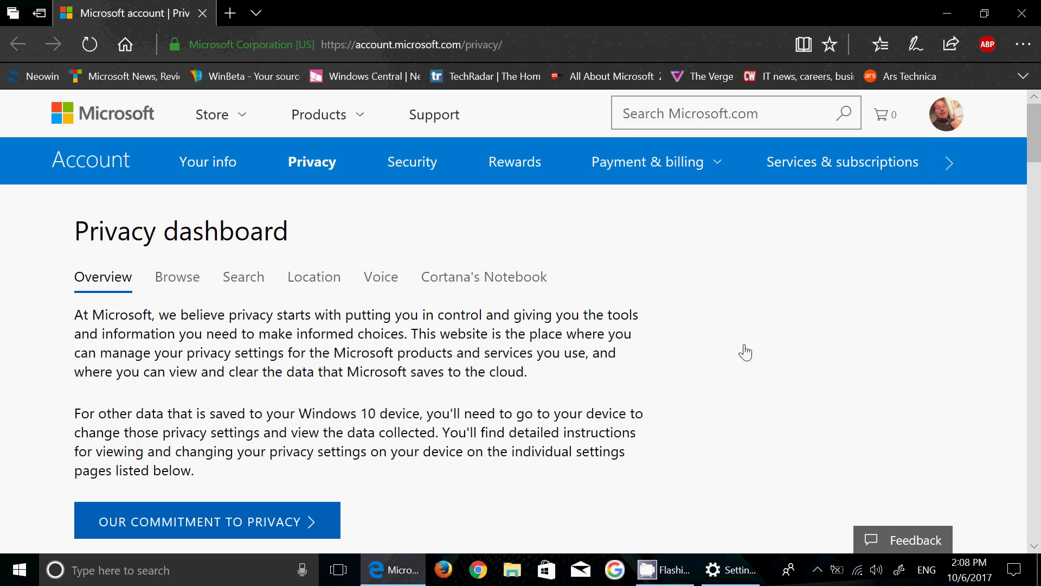
pyautogui.scroll(-3, 745, 353)
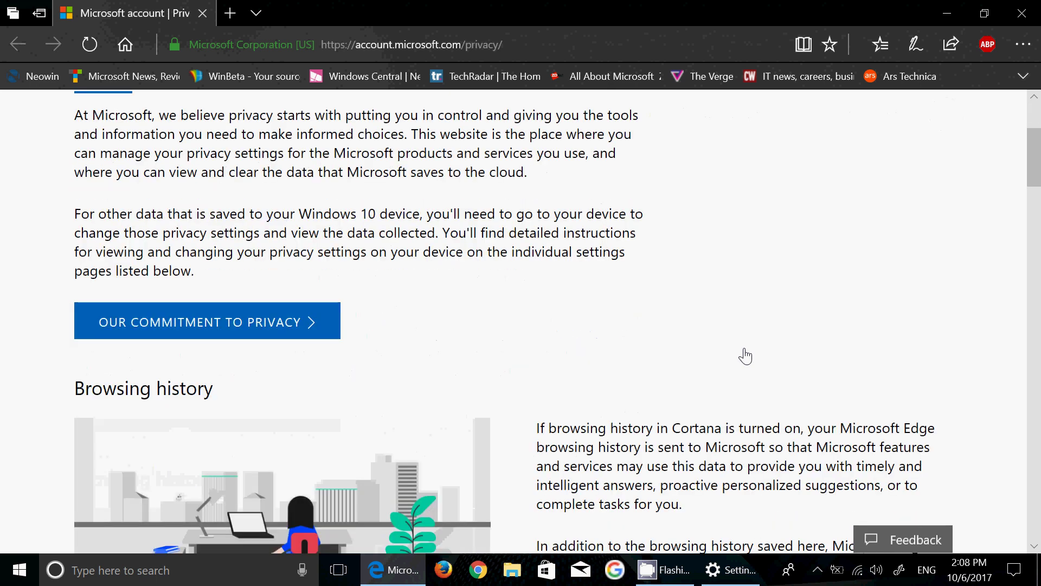
pyautogui.scroll(-3, 745, 356)
pyautogui.scroll(-3, 745, 355)
pyautogui.scroll(-6, 745, 356)
pyautogui.scroll(1, 745, 355)
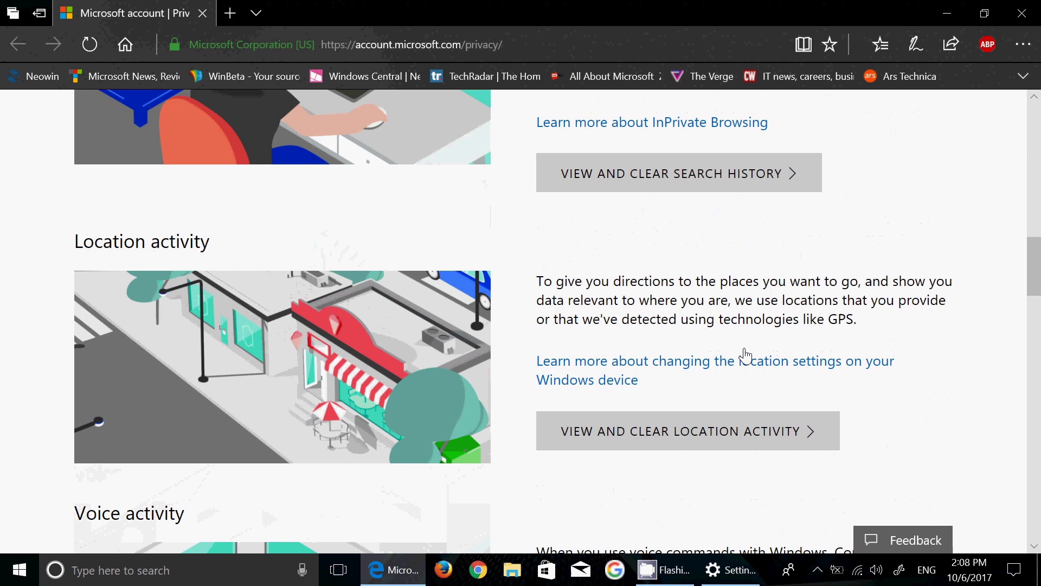
pyautogui.scroll(10, 745, 353)
pyautogui.scroll(-5, 737, 300)
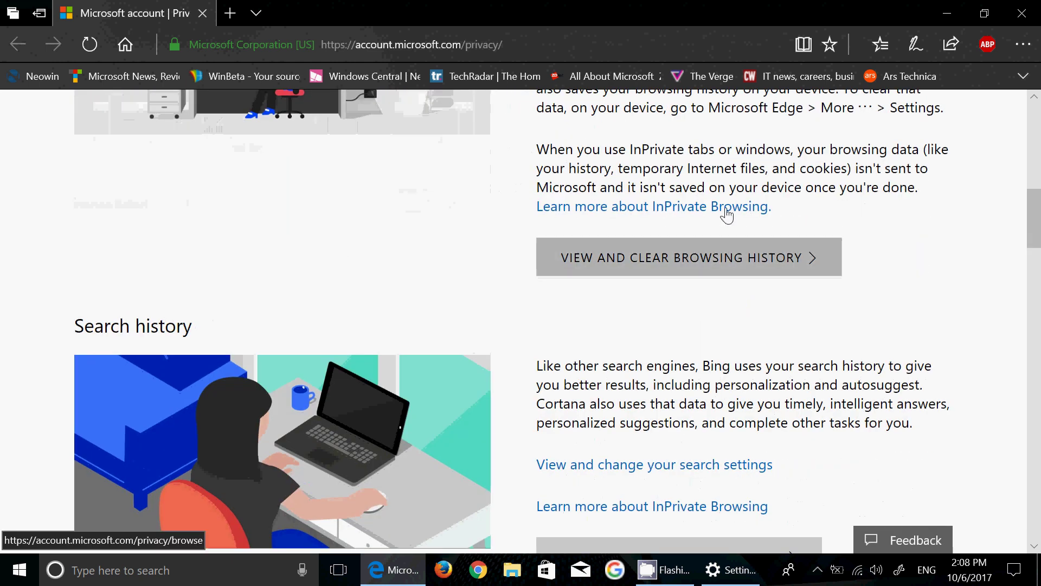
pyautogui.scroll(-5, 709, 302)
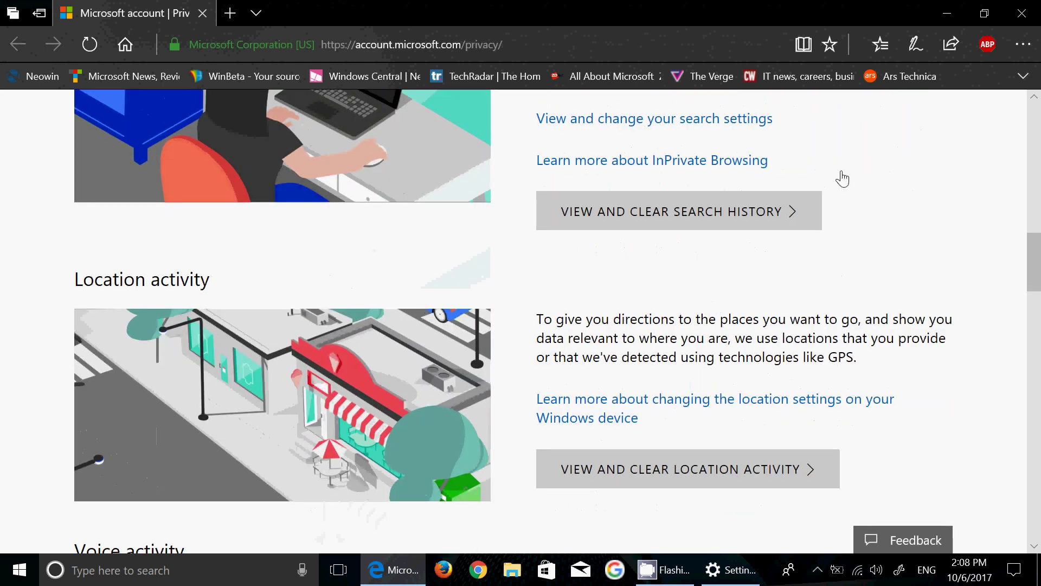
pyautogui.scroll(-8, 565, 360)
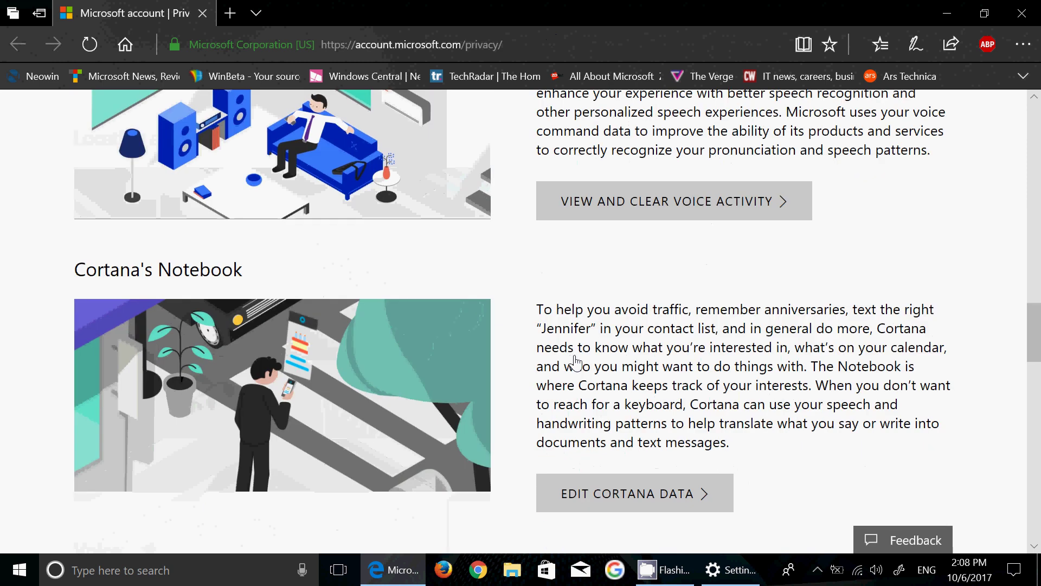
pyautogui.scroll(-5, 867, 358)
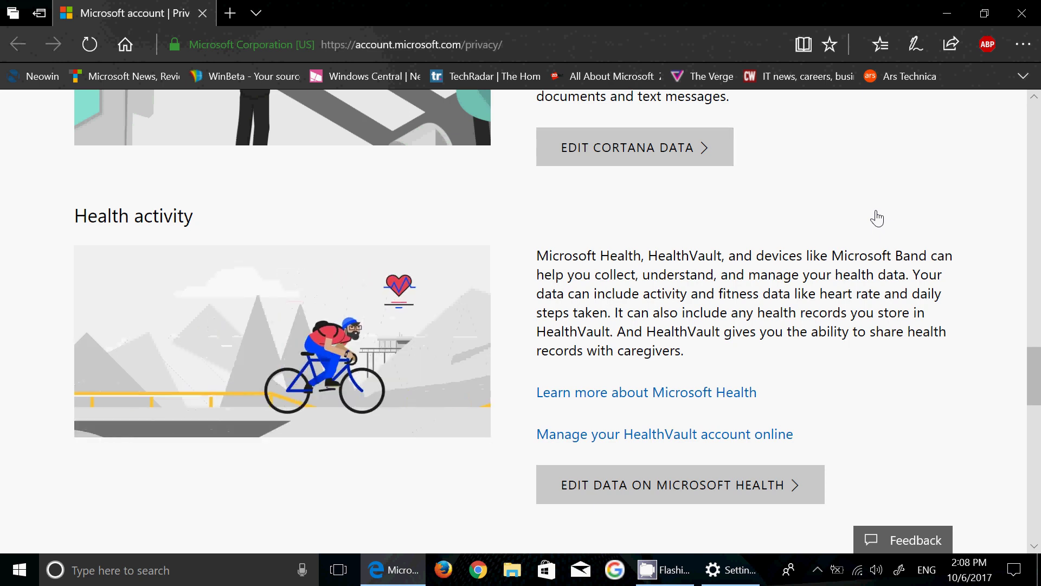
pyautogui.scroll(-3, 877, 217)
pyautogui.scroll(10, 877, 218)
pyautogui.scroll(10, 877, 218)
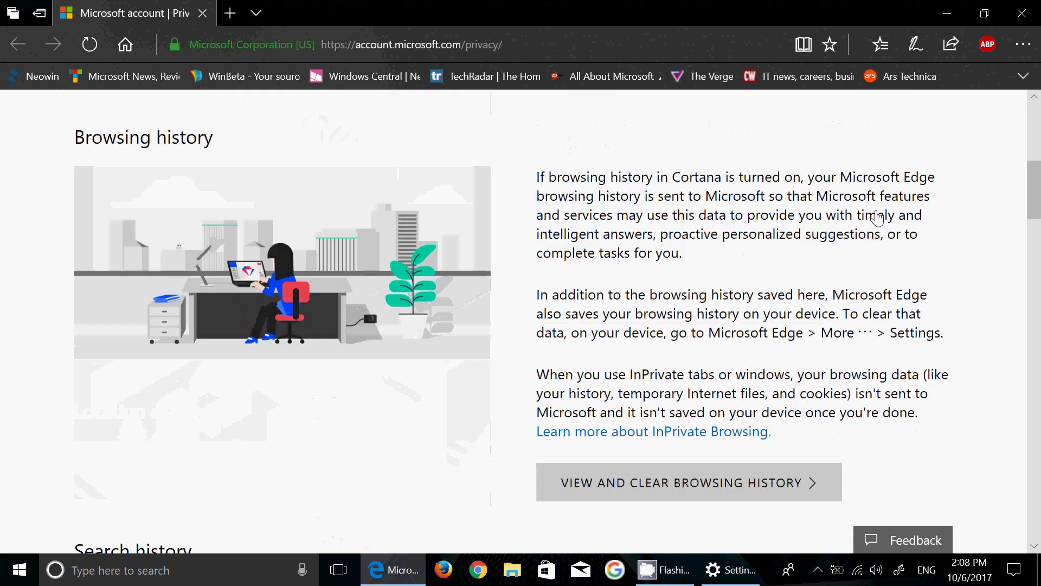
pyautogui.scroll(10, 877, 218)
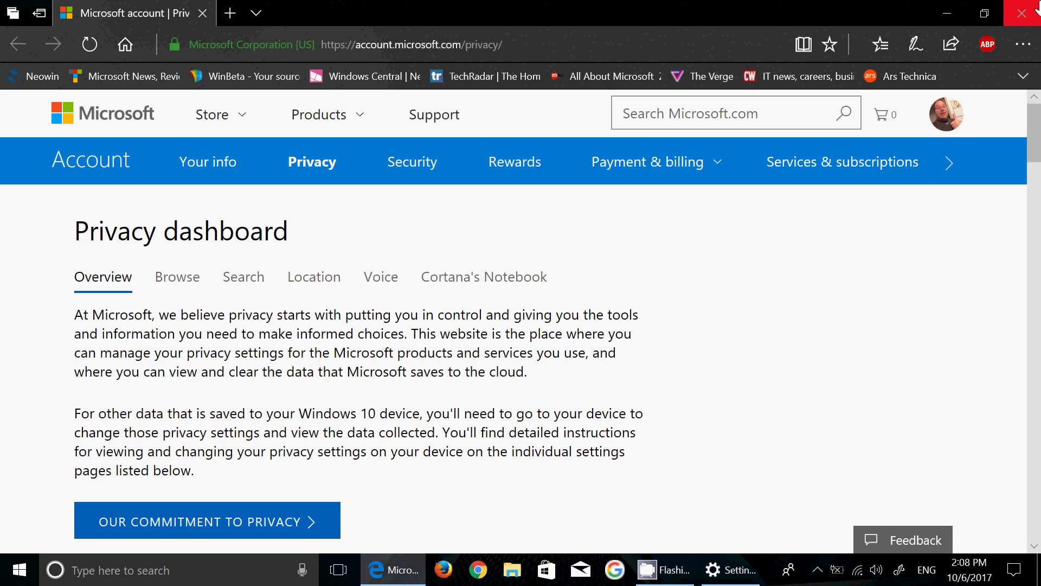
# Step: Close the privacy dashboard browser and Settings, then show the CamStudio window from the hidden tray icons
pyautogui.click(1014, 25)
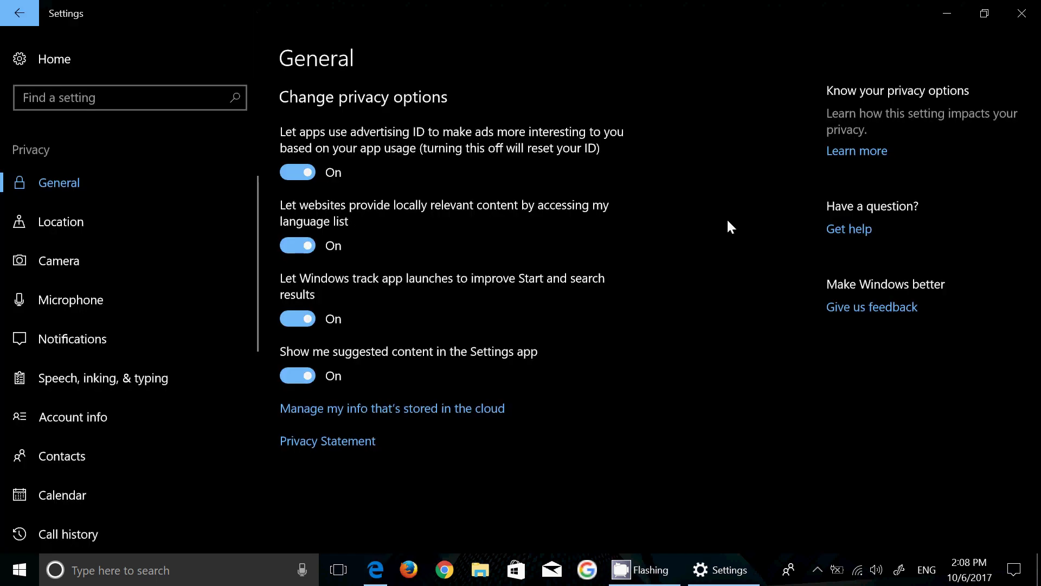
pyautogui.click(1022, 14)
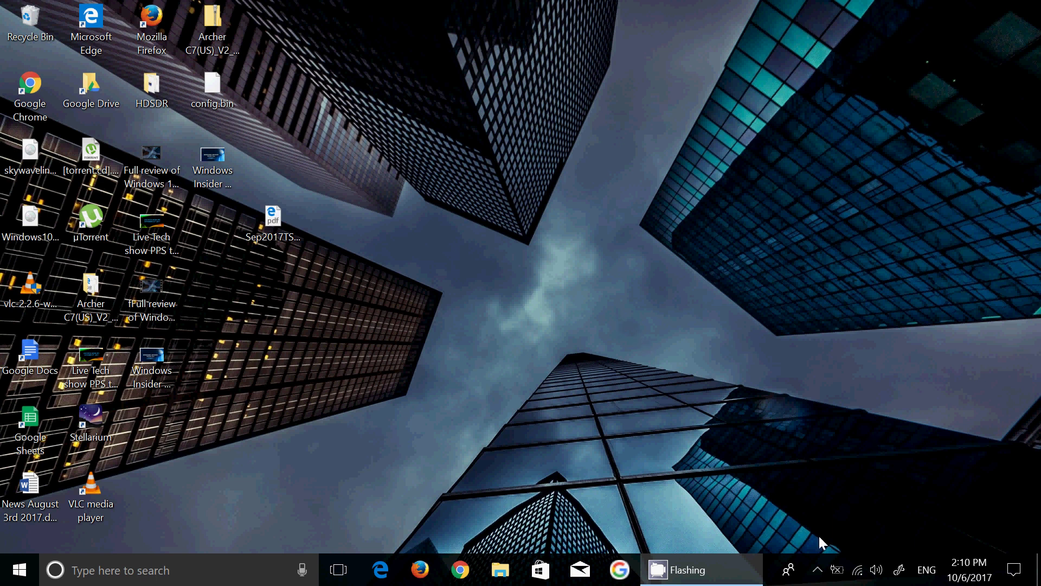
pyautogui.click(814, 562)
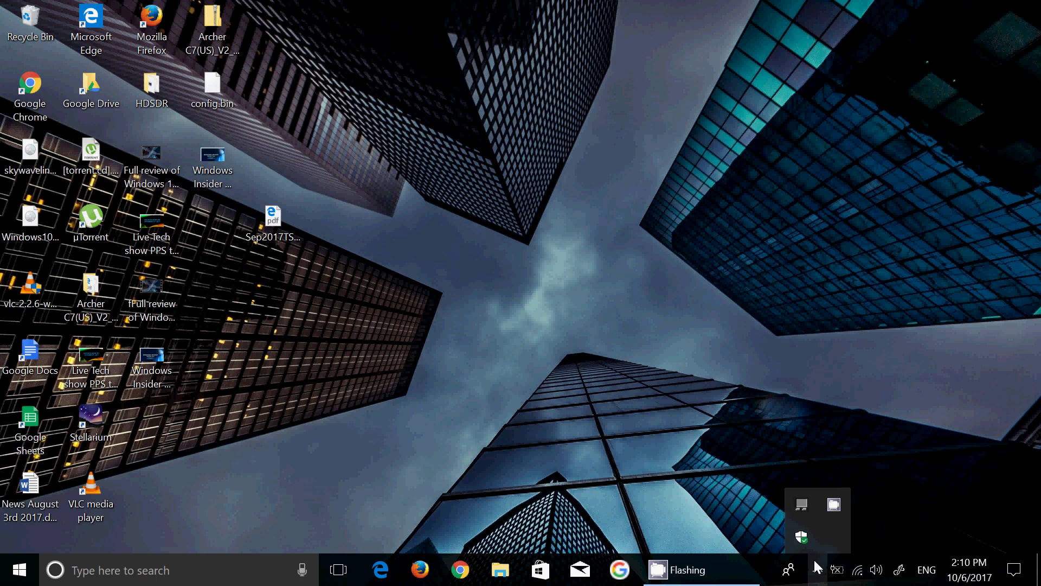
pyautogui.click(837, 506)
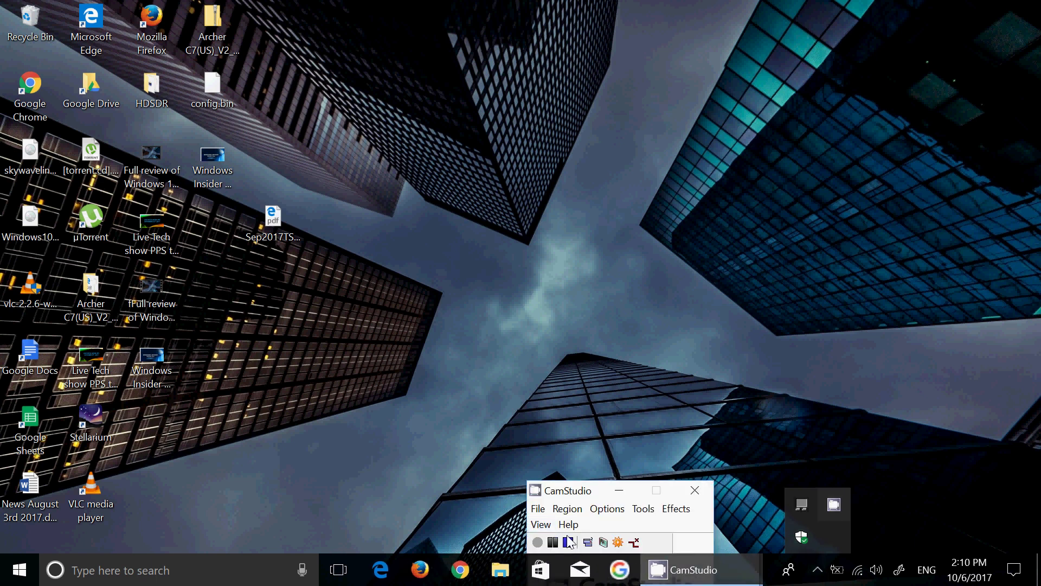